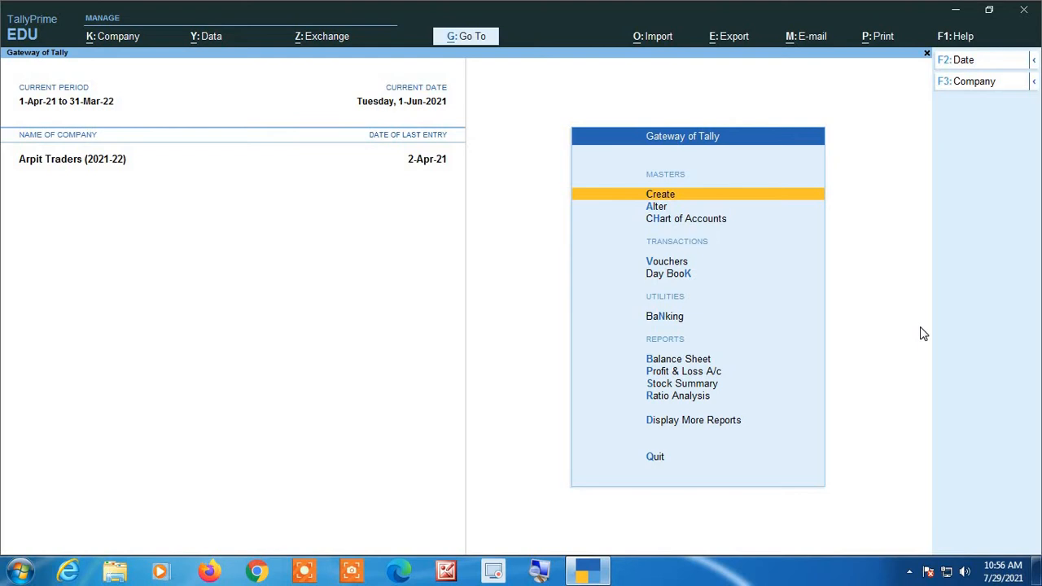
{"action": "key", "text": "Return"}
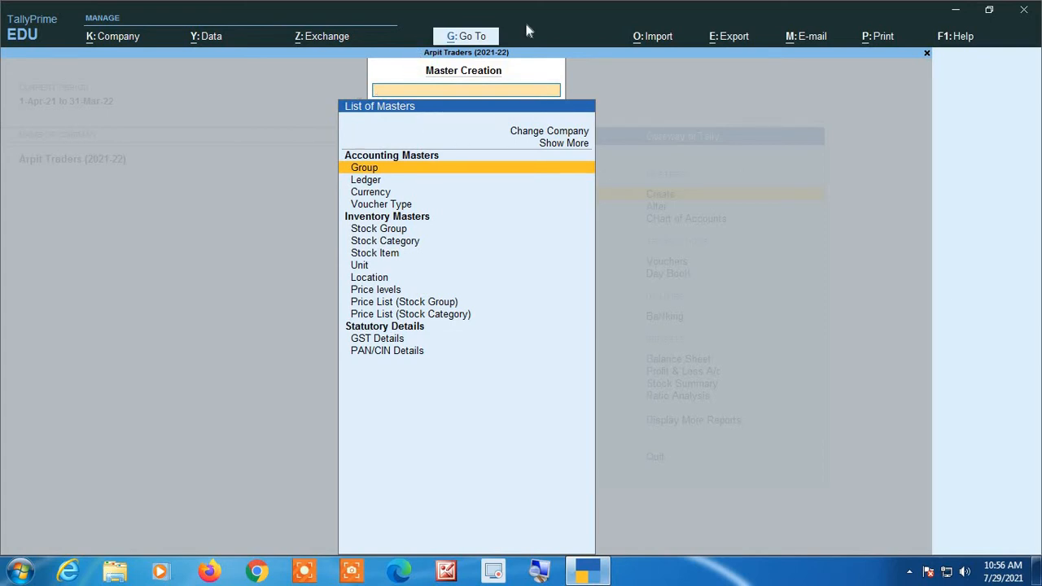
{"action": "key", "text": "Return"}
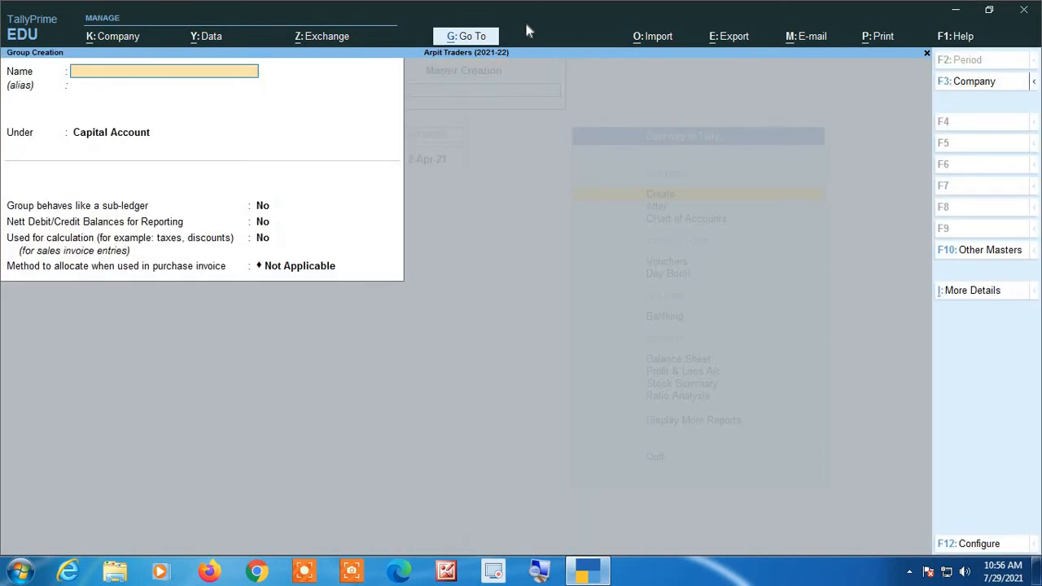
{"action": "key", "text": "Escape"}
- Open the creation form for a new stock item from the inventory masters
{"action": "key", "text": "Return"}
{"action": "key", "text": "Down"}
{"action": "key", "text": "Down"}
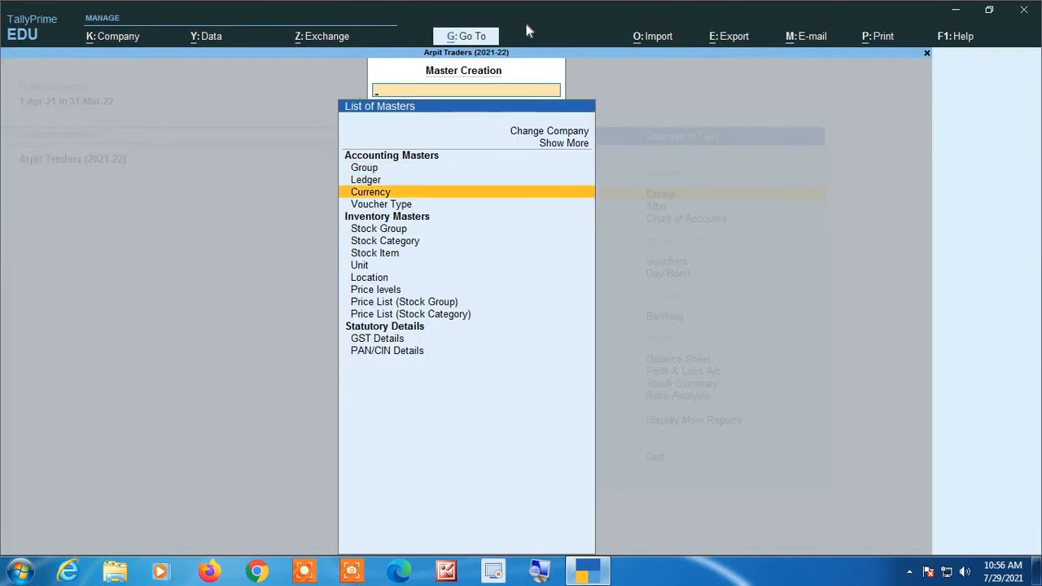
{"action": "key", "text": "Down"}
{"action": "key", "text": "Down"}
{"action": "key", "text": "Down"}
{"action": "key", "text": "Down"}
{"action": "key", "text": "Down"}
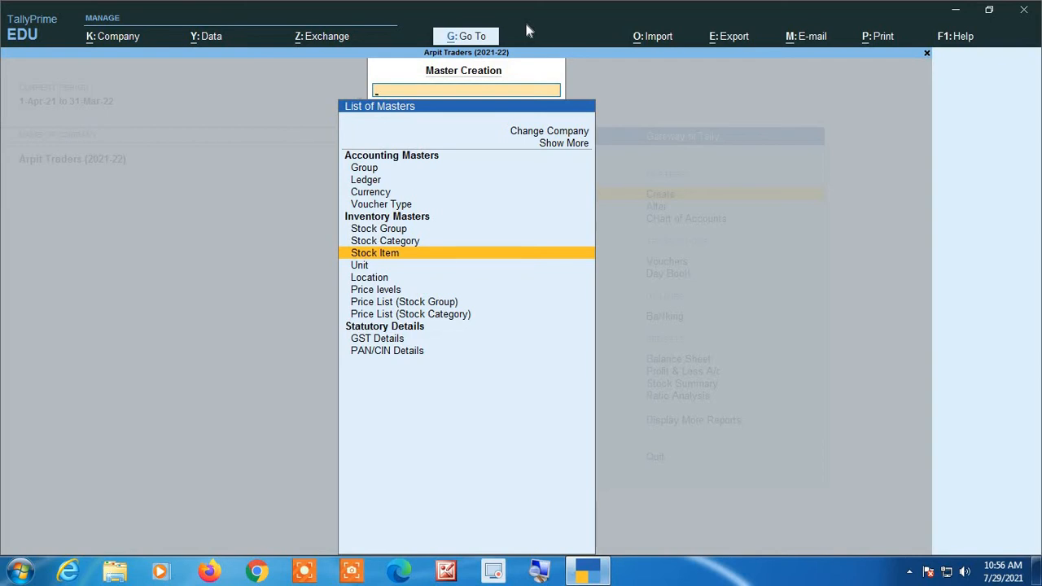
{"action": "key", "text": "Return"}
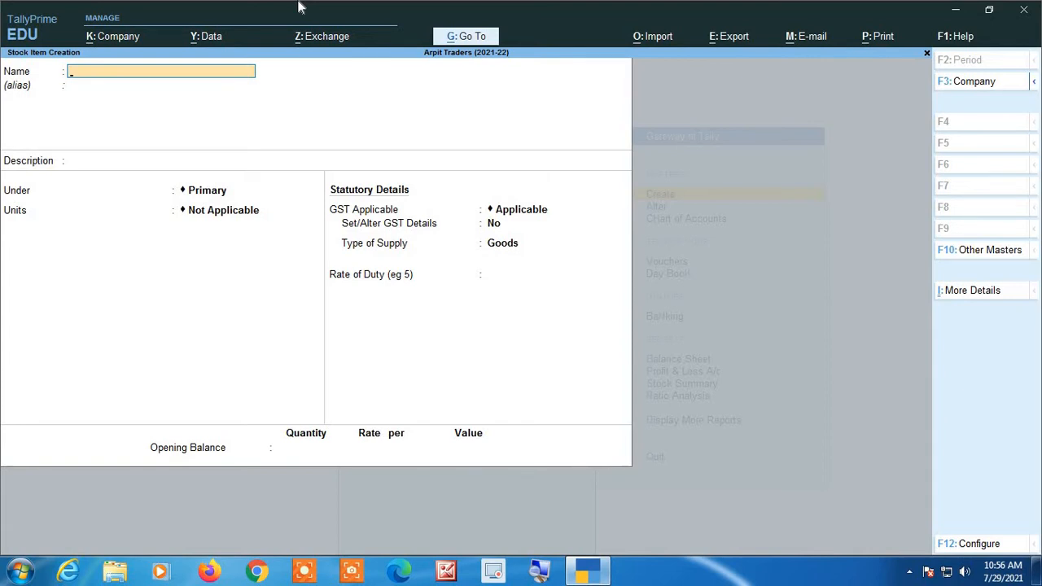
- Name the stock item Sugar, keep it under Primary, and set its unit to Kgs
{"action": "type", "text": "Sugar"}
{"action": "key", "text": "Return"}
{"action": "key", "text": "Return"}
{"action": "key", "text": "Return"}
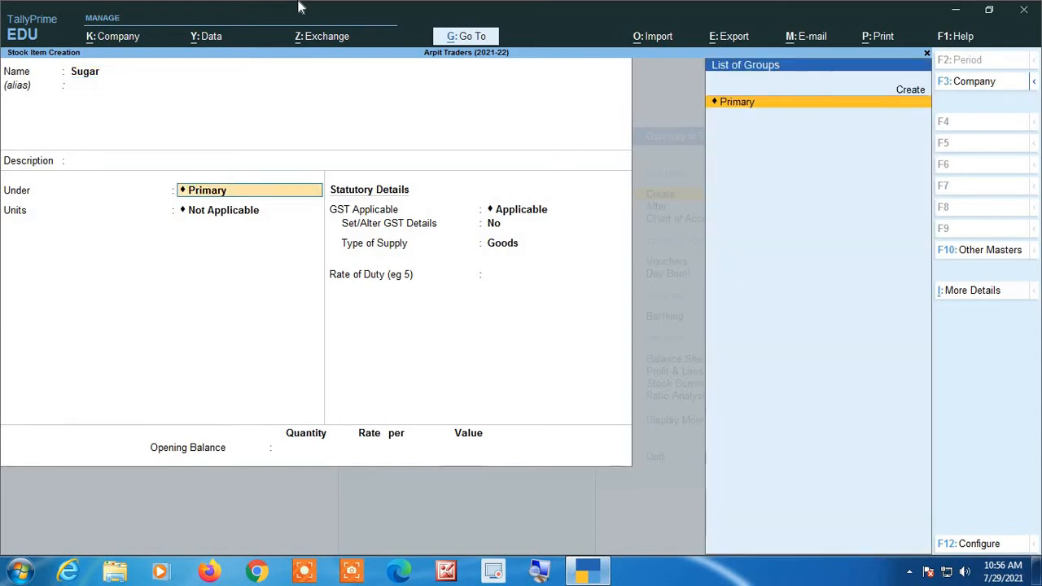
{"action": "key", "text": "Return"}
{"action": "key", "text": "Down"}
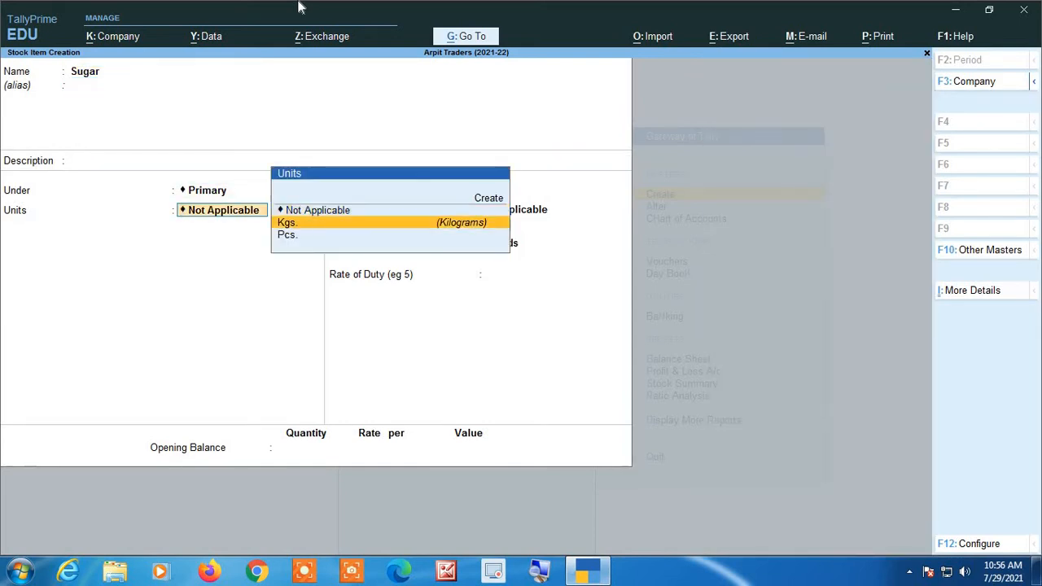
{"action": "key", "text": "Return"}
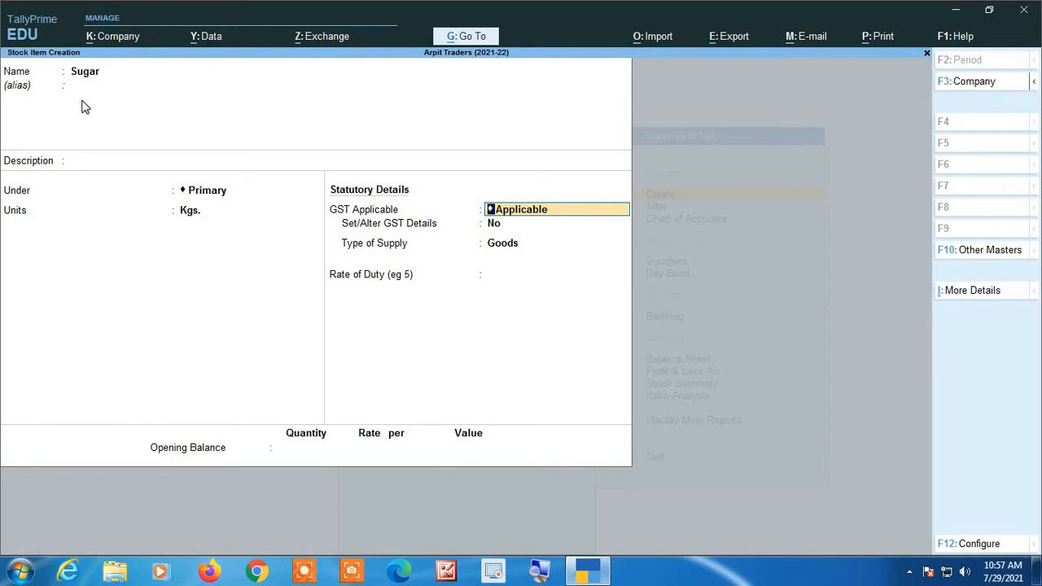
- Configure stock item creation to provide standard buying and selling rates
{"action": "key", "text": "F12"}
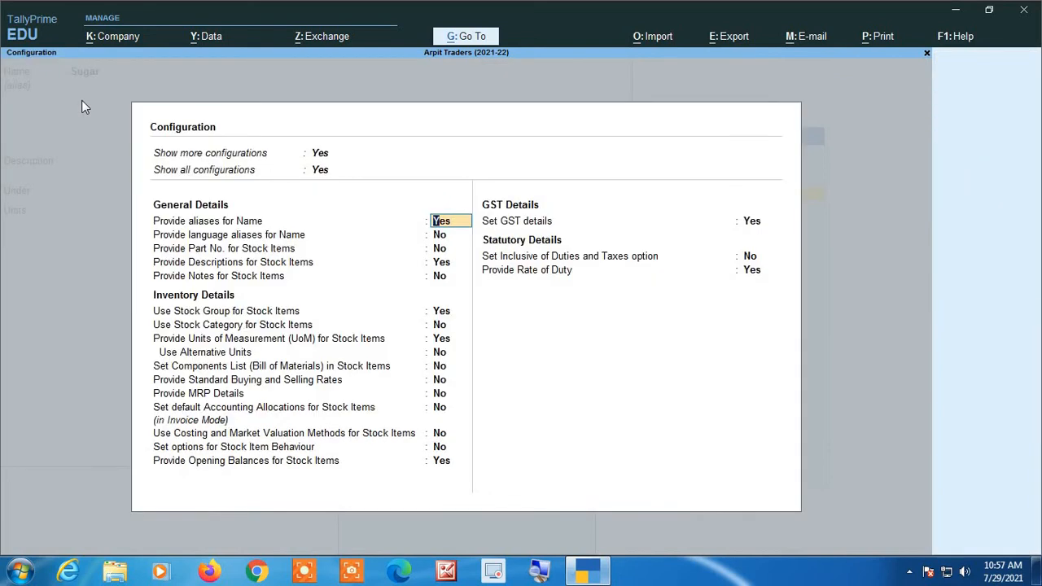
{"action": "left_click", "coordinate": [536, 575]}
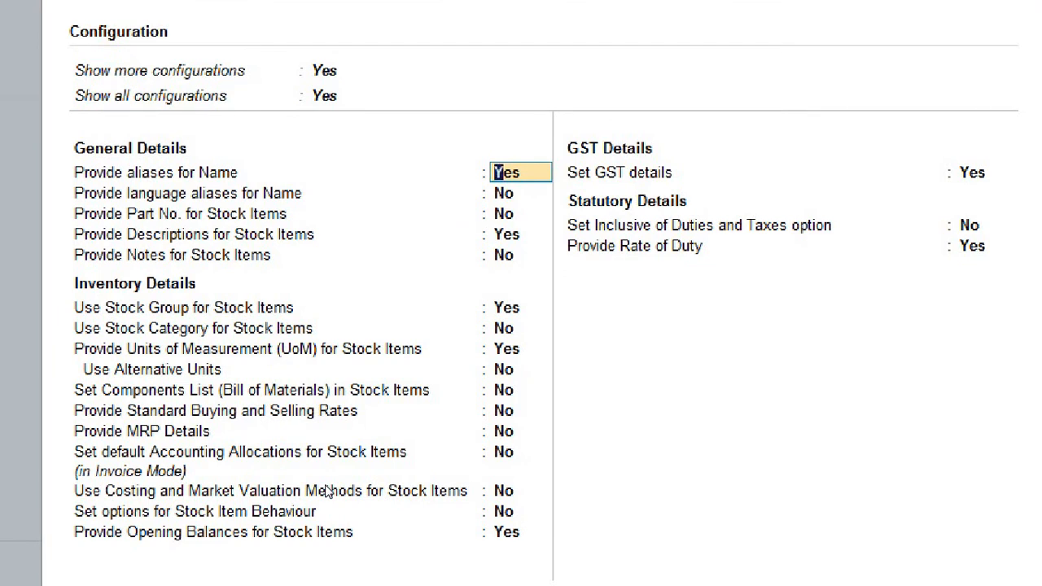
{"action": "key", "text": "Return"}
{"action": "key", "text": "Return"}
{"action": "key", "text": "Return"}
{"action": "key", "text": "Return"}
{"action": "key", "text": "Return"}
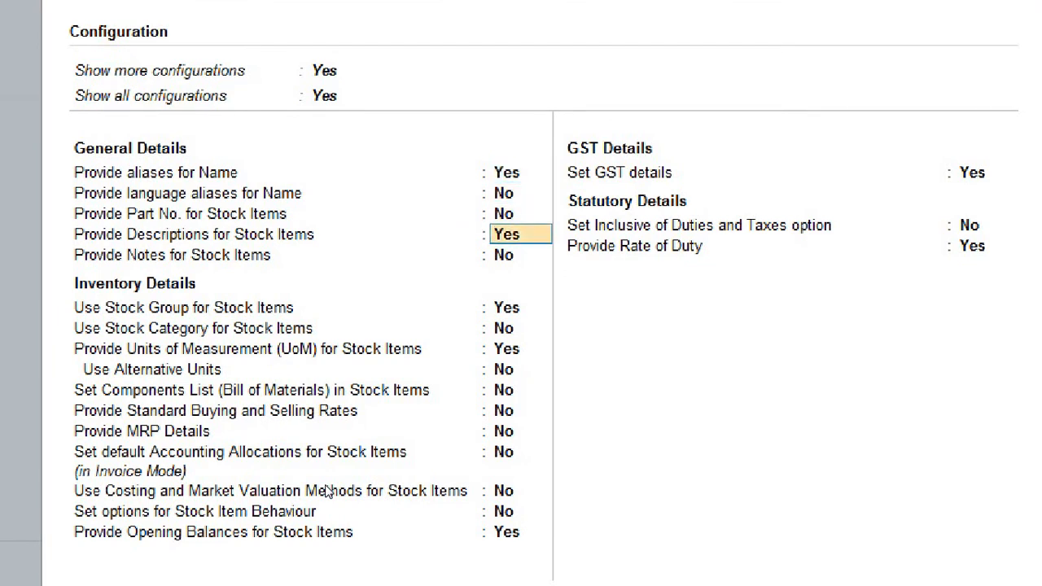
{"action": "key", "text": "Return"}
{"action": "key", "text": "Return"}
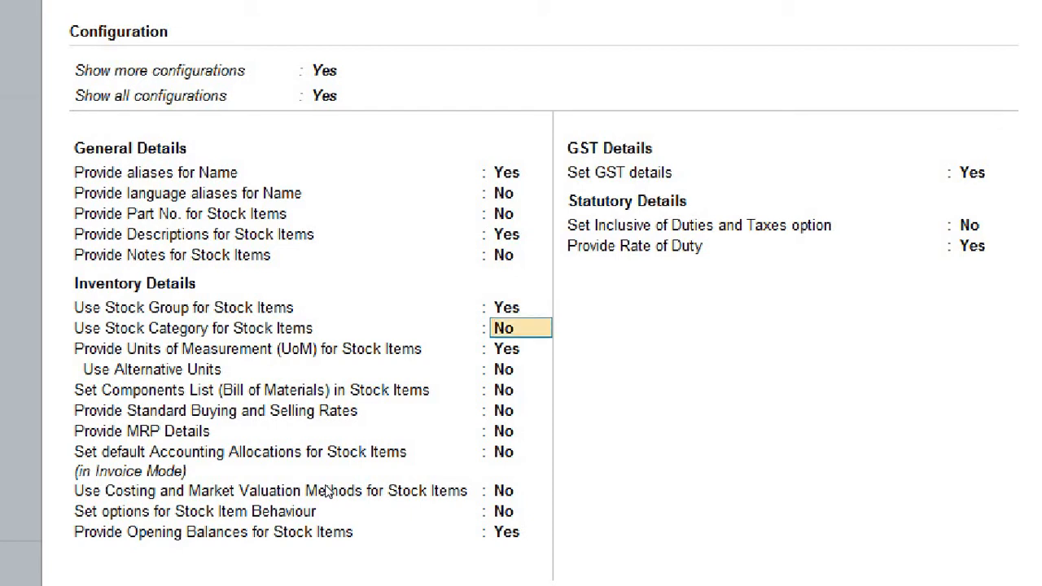
{"action": "key", "text": "Return"}
{"action": "key", "text": "Return"}
{"action": "key", "text": "Return"}
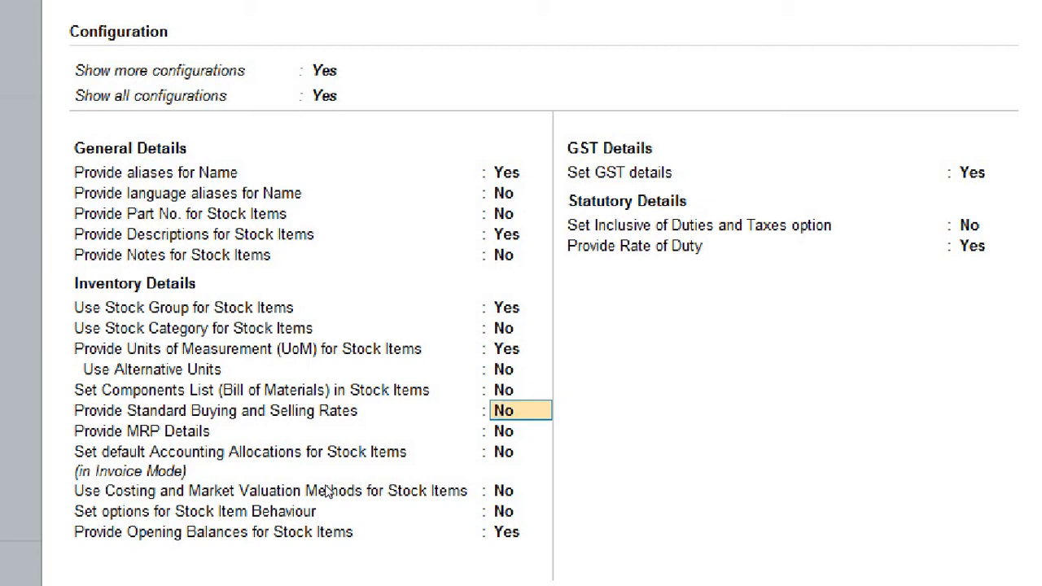
{"action": "type", "text": "yes"}
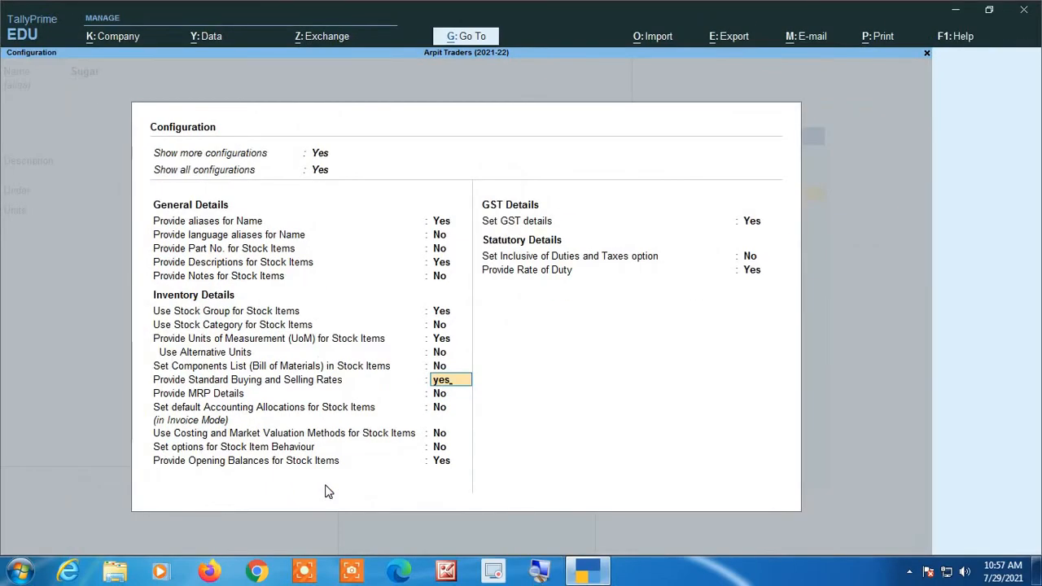
{"action": "key", "text": "Return"}
{"action": "key", "text": "Return"}
{"action": "key", "text": "Return"}
{"action": "key", "text": "Return"}
{"action": "key", "text": "Return"}
{"action": "key", "text": "Return"}
{"action": "key", "text": "Return"}
{"action": "key", "text": "Return"}
{"action": "key", "text": "Return"}
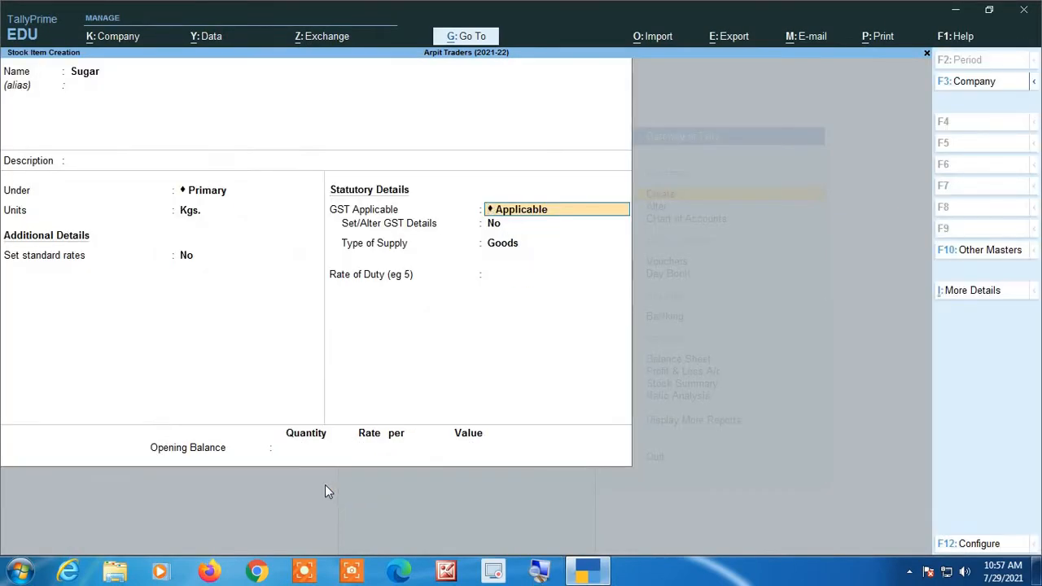
- Set standard rates to Yes for Sugar and open its rate entry table
{"action": "key", "text": "Return"}
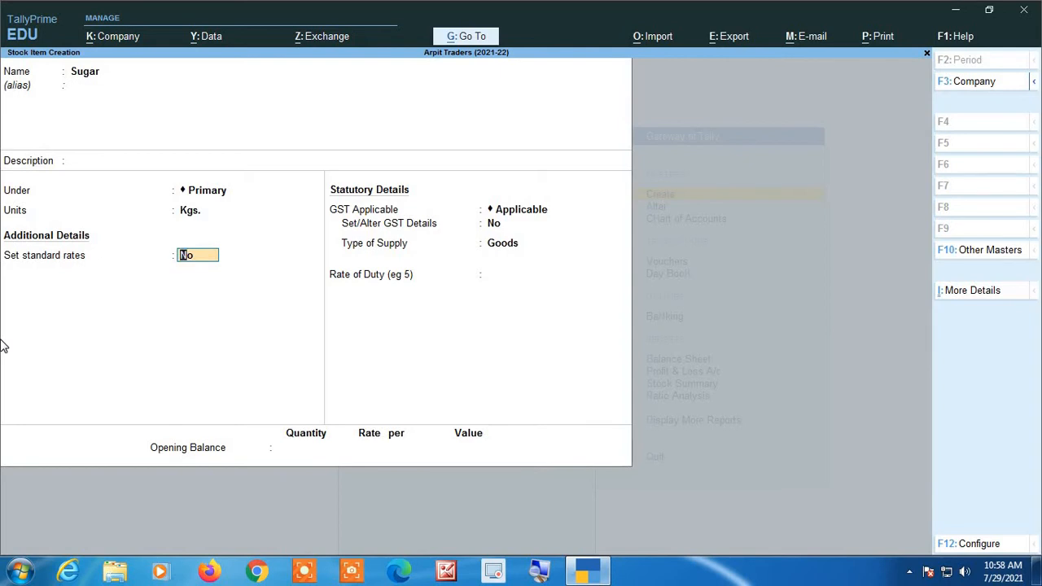
{"action": "type", "text": "yes"}
{"action": "key", "text": "Return"}
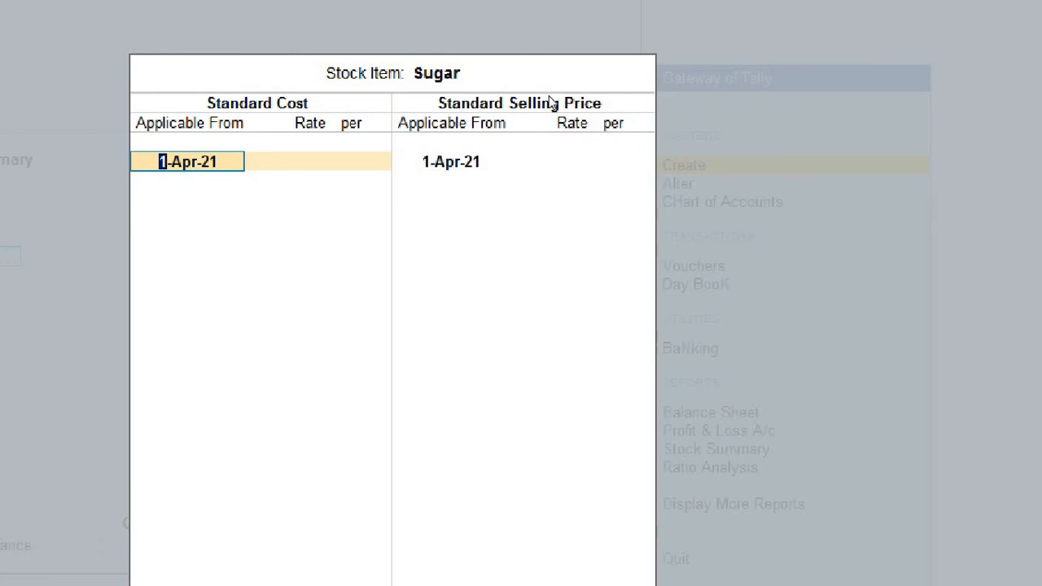
{"action": "key", "text": "BackSpace"}
{"action": "key", "text": "Return"}
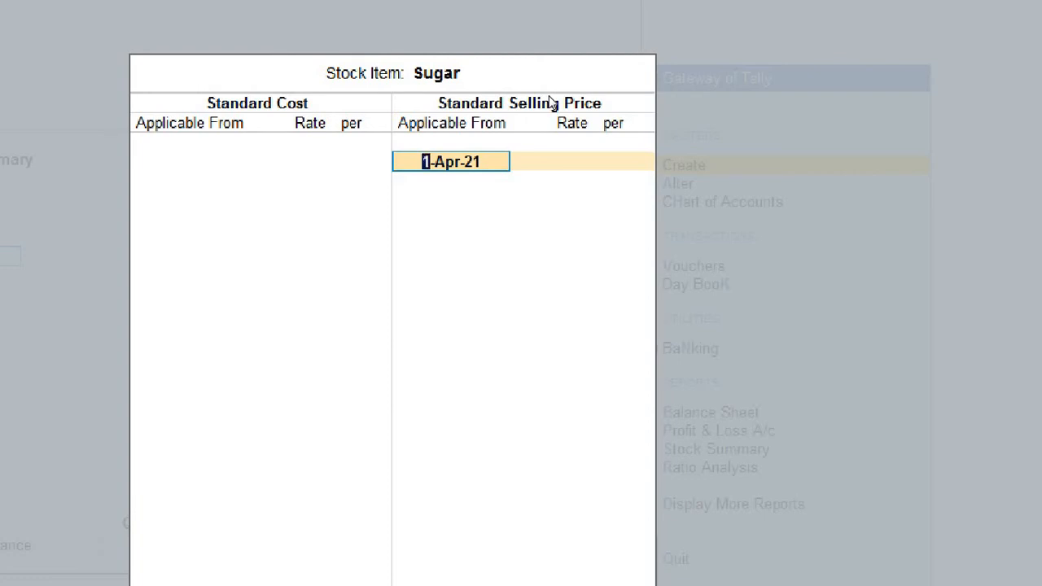
{"action": "key", "text": "BackSpace"}
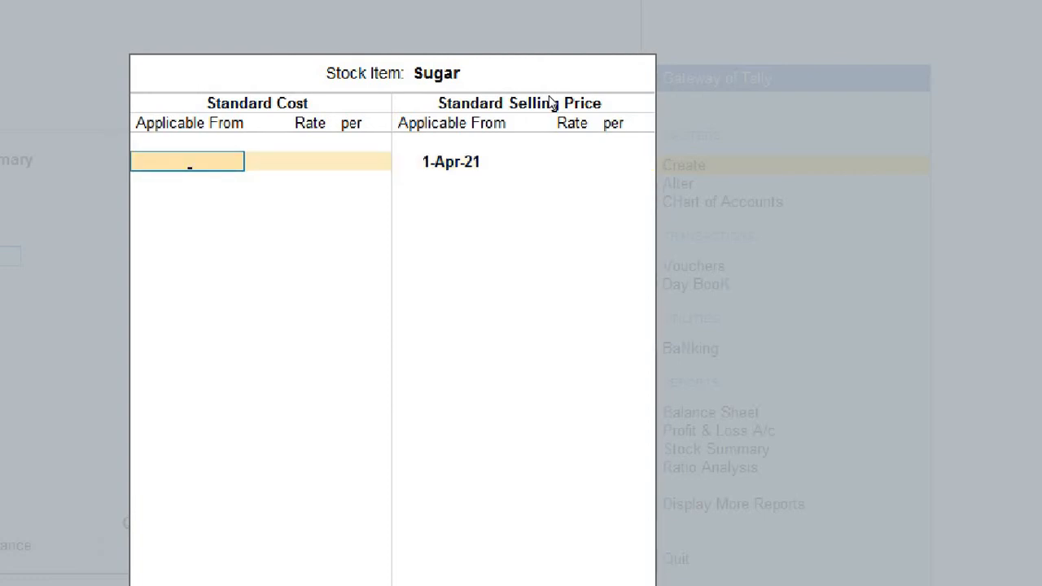
- Enter a standard cost of 36 per Kgs. for Sugar, applicable from 1-Apr-21
{"action": "type", "text": "1 4 21"}
{"action": "key", "text": "Return"}
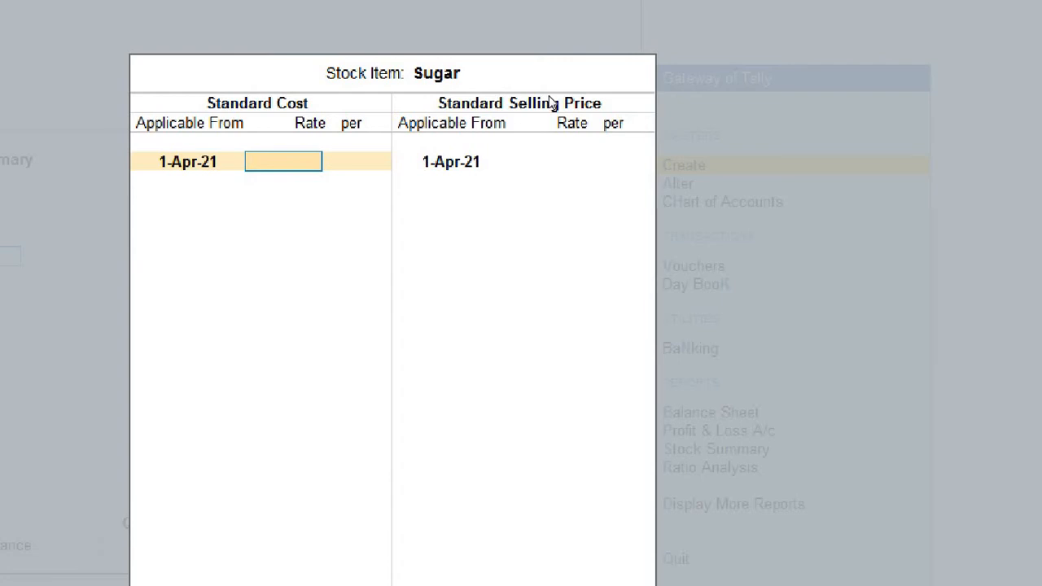
{"action": "type", "text": "36"}
{"action": "key", "text": "Return"}
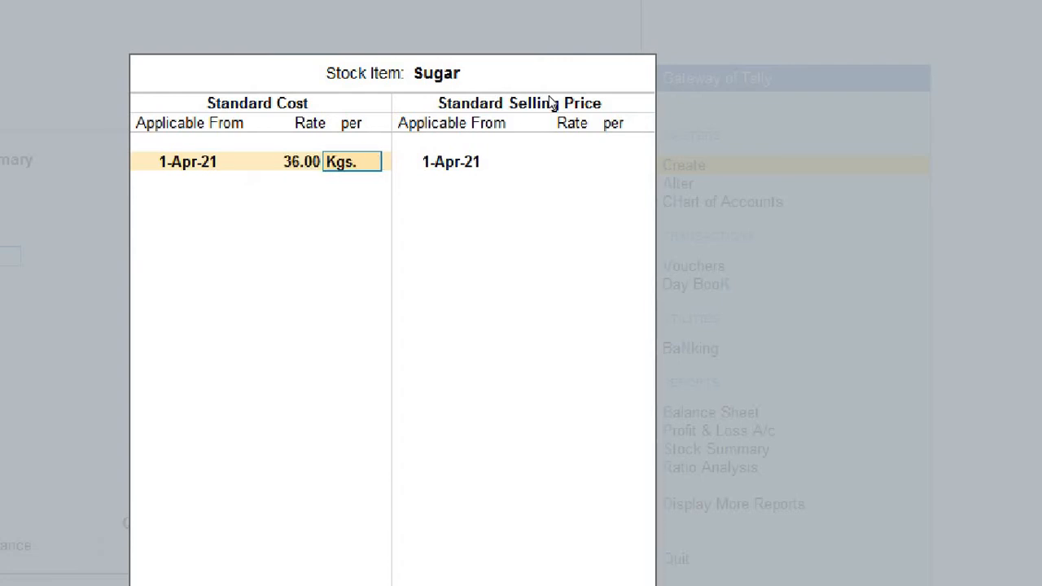
{"action": "key", "text": "Return"}
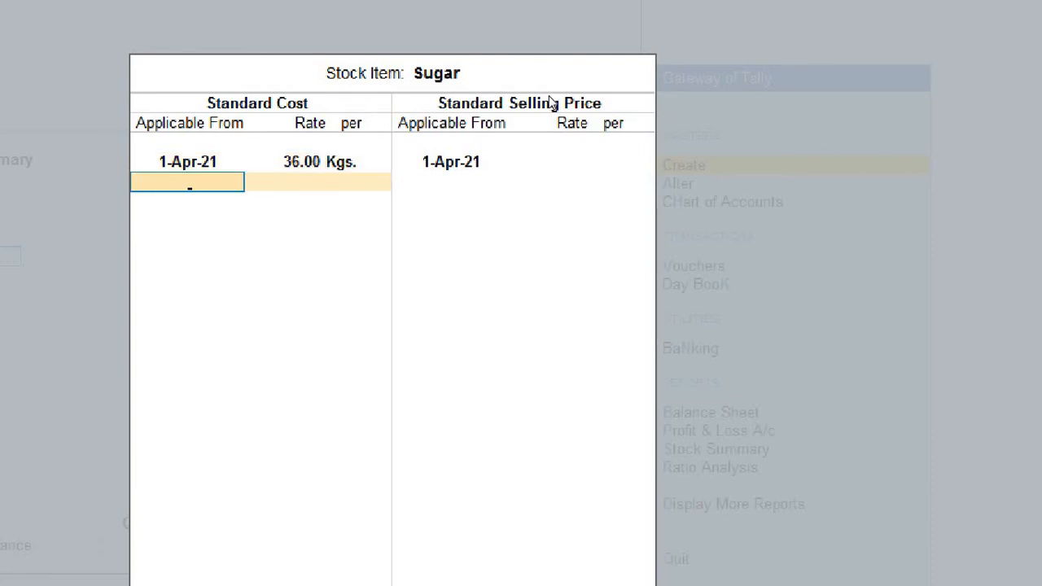
{"action": "key", "text": "Return"}
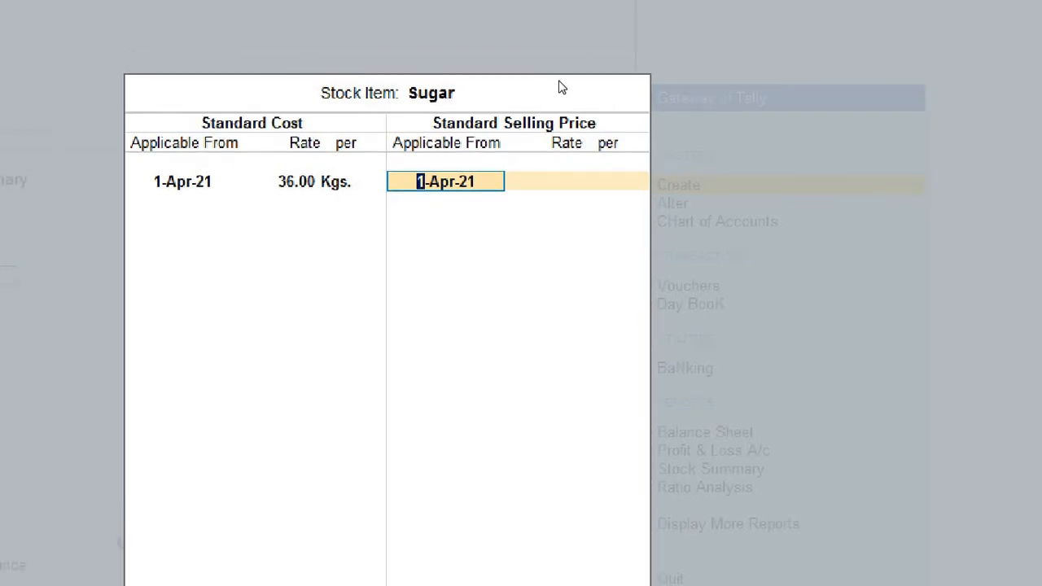
- Enter a standard selling price of 40 per Kgs. applicable from 1-Apr-21 and accept the standard rates
{"action": "key", "text": "Return"}
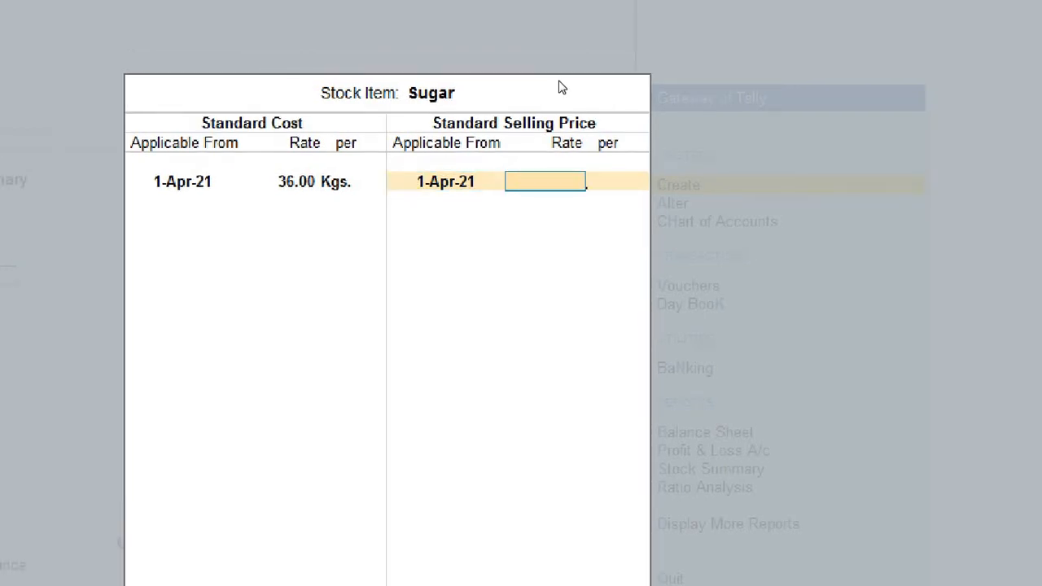
{"action": "type", "text": "40"}
{"action": "key", "text": "Return"}
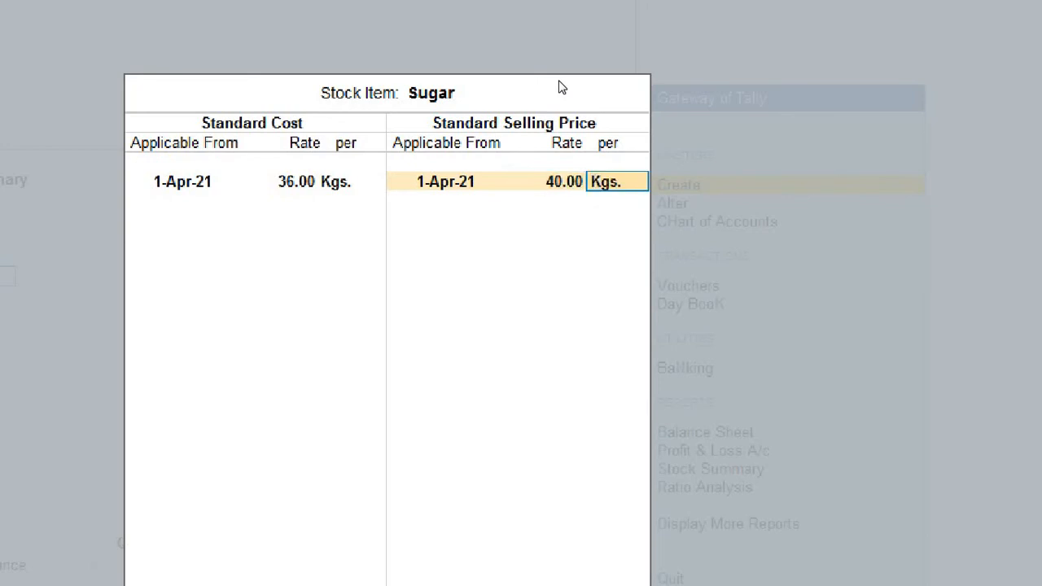
{"action": "key", "text": "Return"}
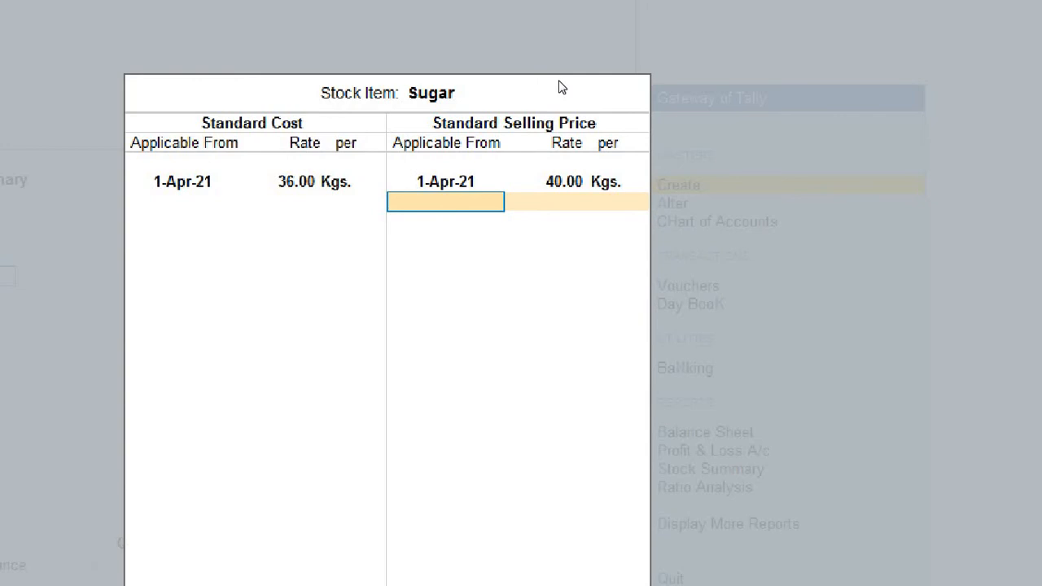
{"action": "key", "text": "Return"}
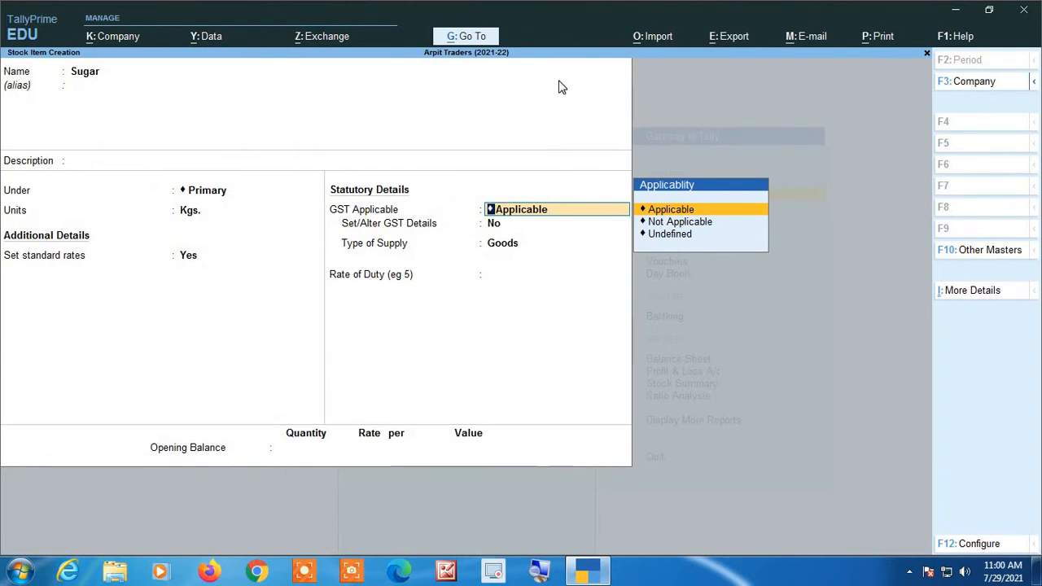
- Reopen Sugar's standard rates and review the dates, rates and units of its cost and selling price
{"action": "key", "text": "shift+Tab"}
{"action": "key", "text": "Return"}
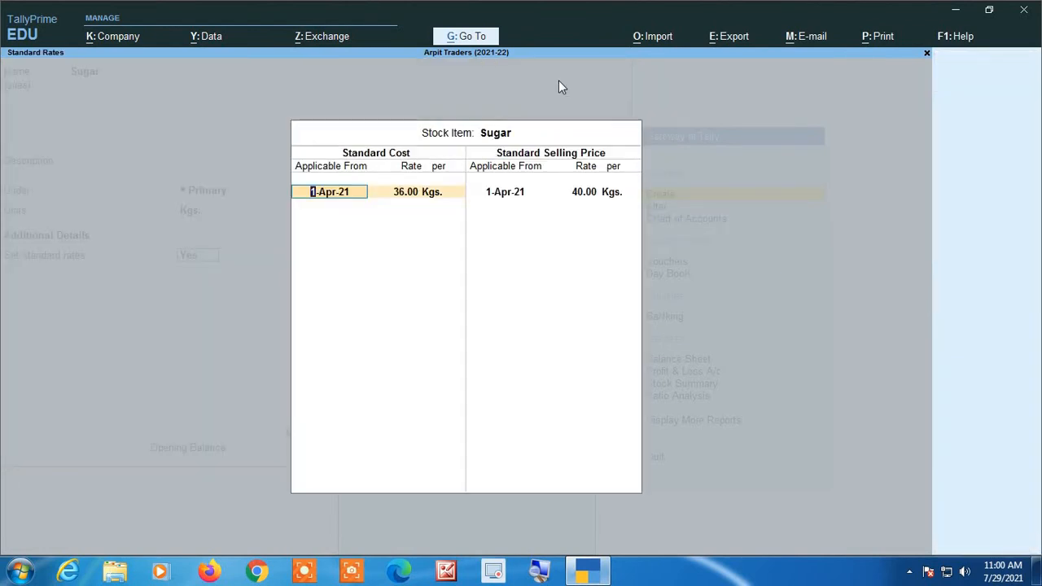
{"action": "key", "text": "Return"}
{"action": "key", "text": "Return"}
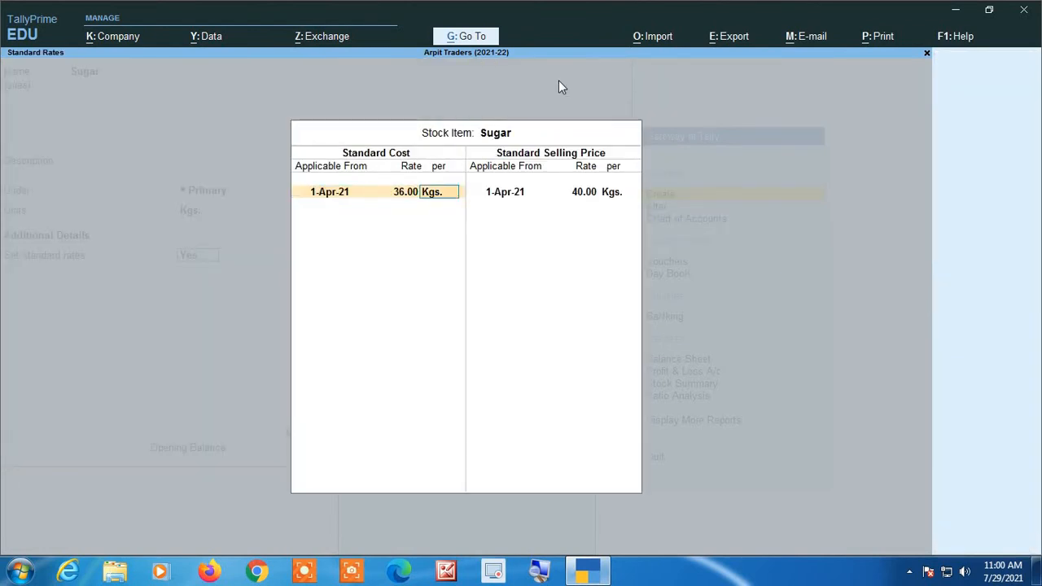
{"action": "key", "text": "Return"}
{"action": "key", "text": "Return"}
{"action": "key", "text": "shift+Tab"}
{"action": "key", "text": "shift+Tab"}
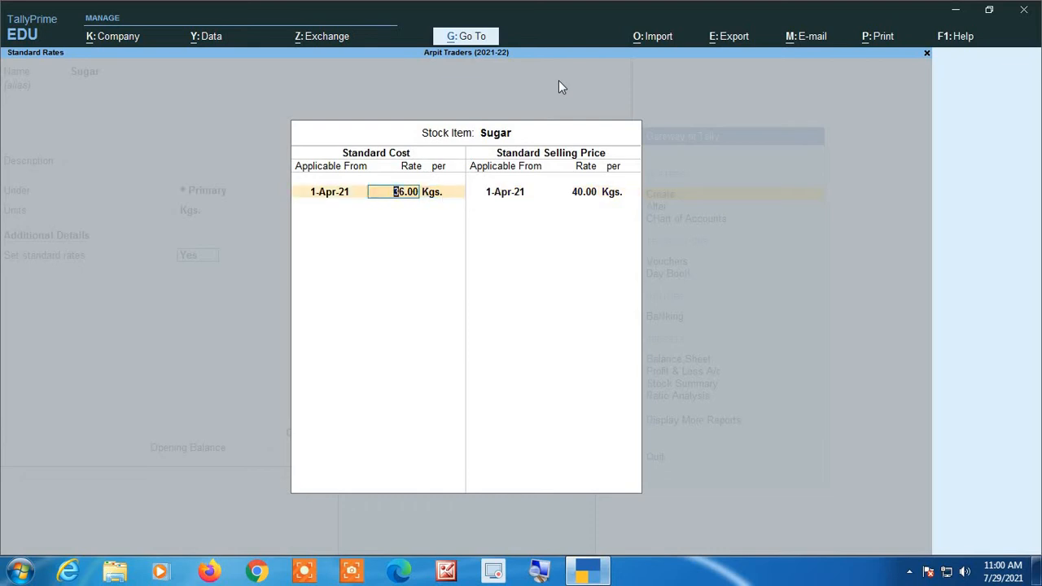
{"action": "key", "text": "shift+Tab"}
{"action": "key", "text": "Return"}
{"action": "key", "text": "Return"}
{"action": "key", "text": "Return"}
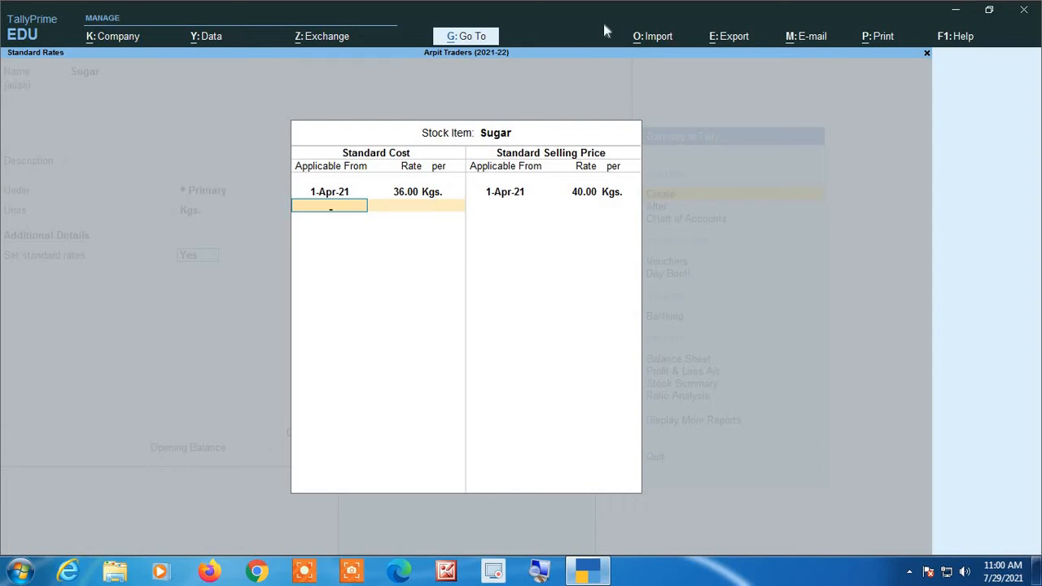
{"action": "key", "text": "Return"}
{"action": "key", "text": "Return"}
{"action": "key", "text": "Return"}
{"action": "key", "text": "Return"}
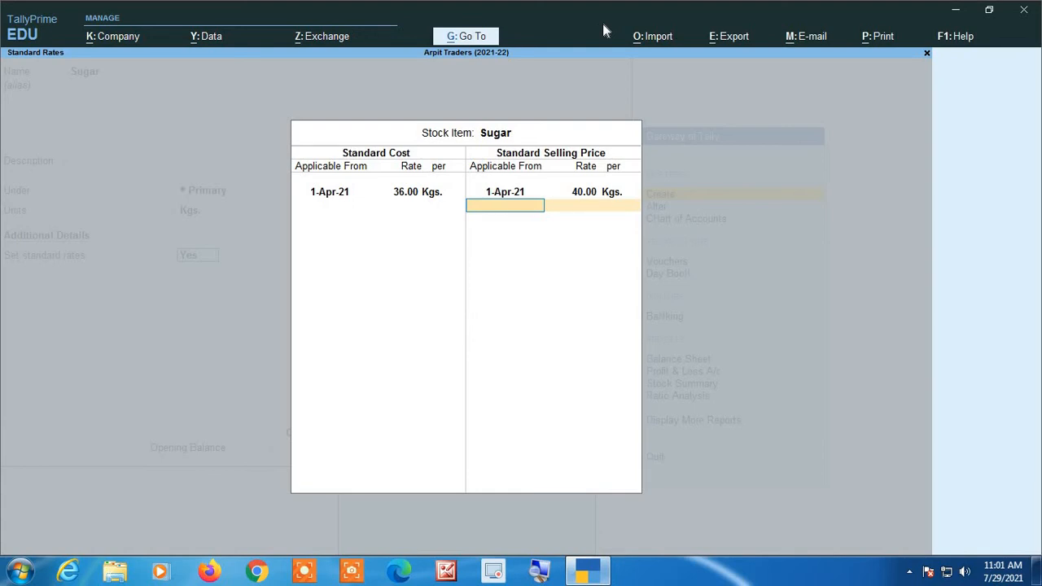
{"action": "key", "text": "Return"}
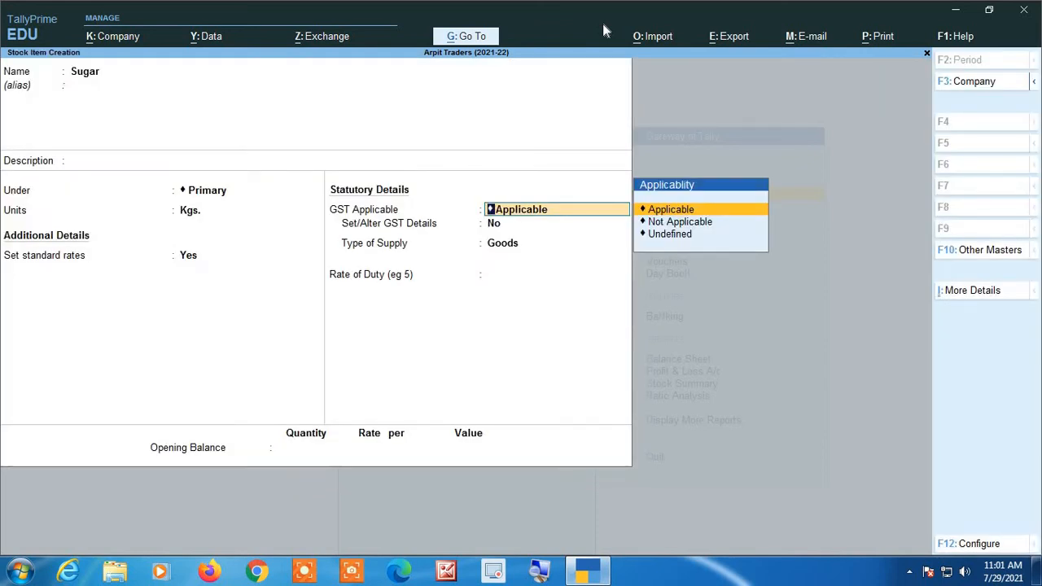
- Keep GST applicable for Sugar and choose to set its GST details, opening the details form
{"action": "key", "text": "Return"}
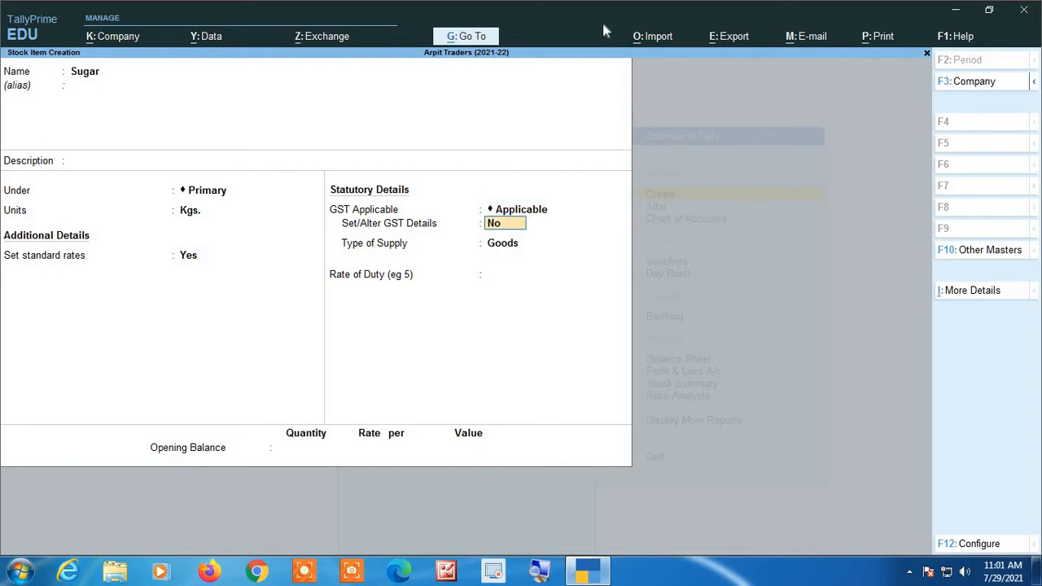
{"action": "type", "text": "y"}
{"action": "key", "text": "Return"}
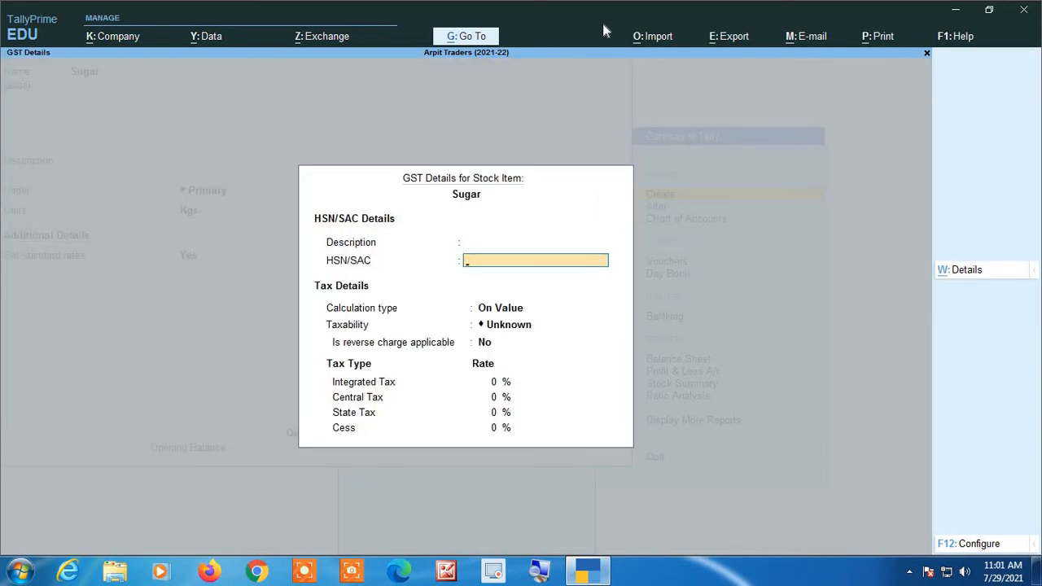
- Enter HSN/SAC 1701 for Sugar, set its taxability to Taxable and keep reverse charge as No
{"action": "key", "text": "Return"}
{"action": "key", "text": "Return"}
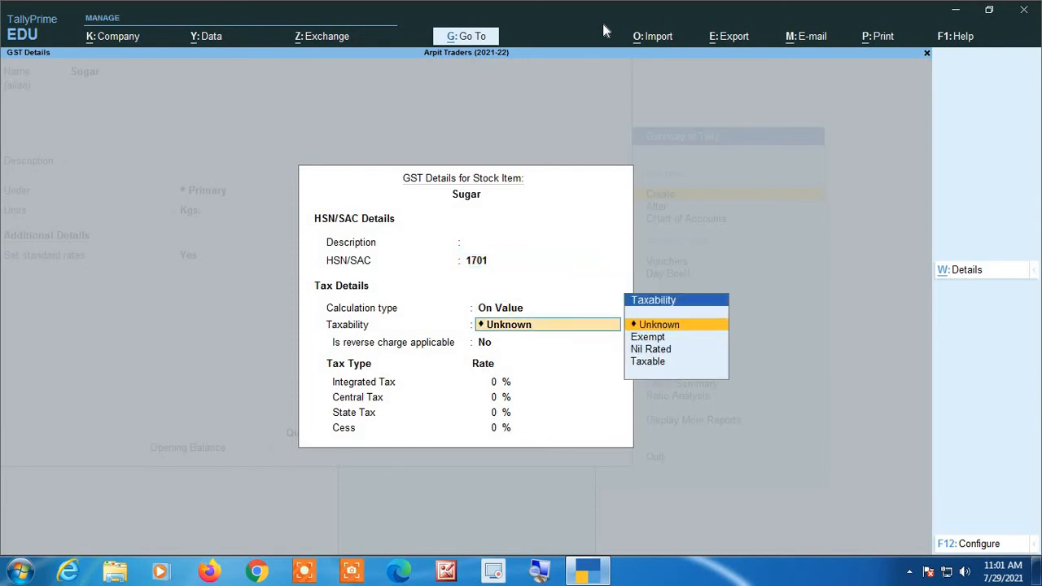
{"action": "key", "text": "Down"}
{"action": "key", "text": "Down"}
{"action": "key", "text": "Down"}
- Set Sugar's integrated tax rate to 5% and accept the GST details
{"action": "key", "text": "Return"}
{"action": "key", "text": "Return"}
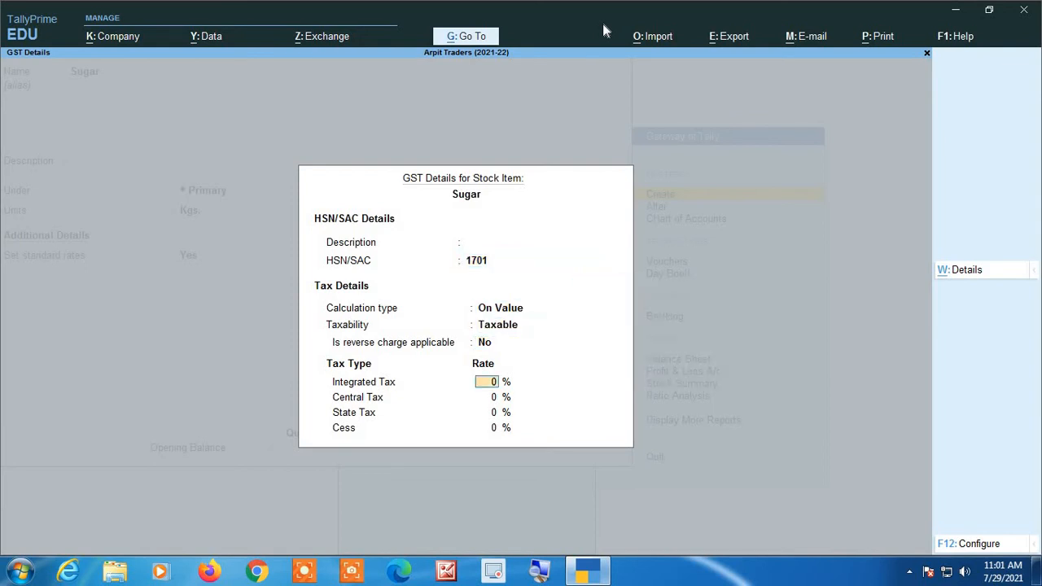
{"action": "type", "text": "5"}
{"action": "key", "text": "Return"}
- Keep Goods as the type of supply, save the Sugar stock item and return to the Gateway of Tally
{"action": "key", "text": "Return"}
{"action": "key", "text": "Return"}
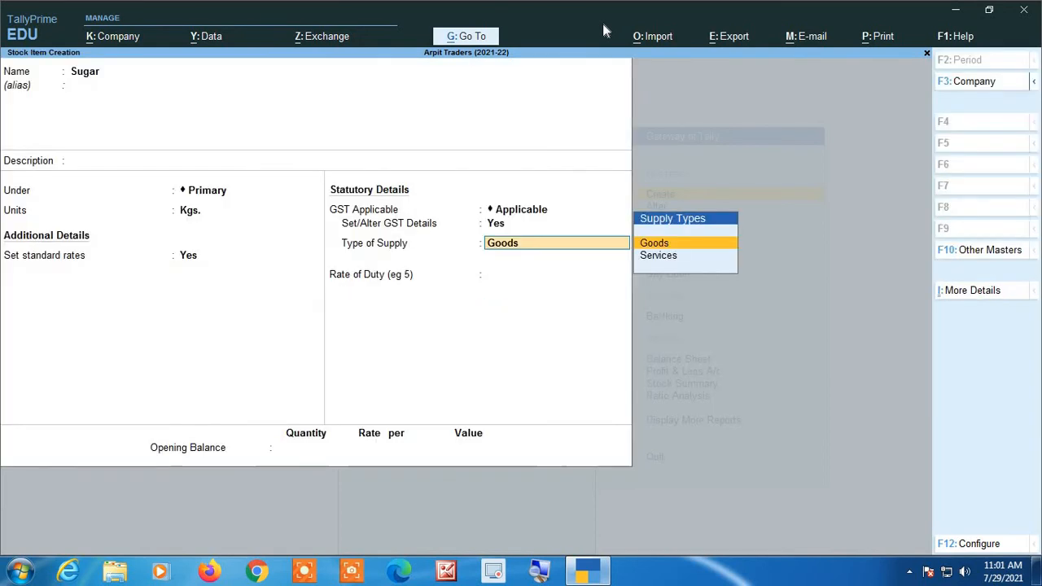
{"action": "key", "text": "Return"}
{"action": "key", "text": "Return"}
{"action": "key", "text": "Return"}
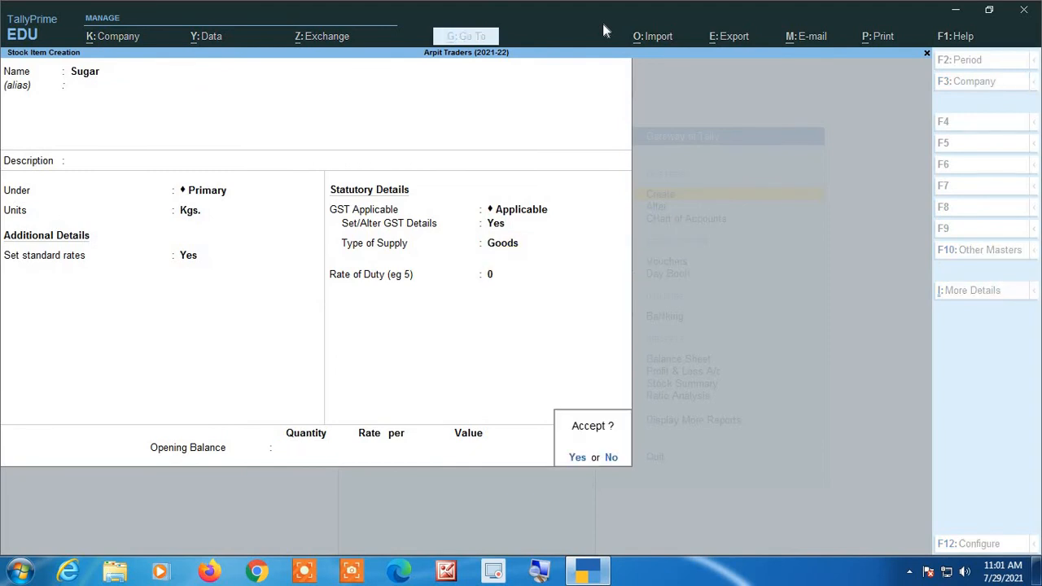
{"action": "key", "text": "Return"}
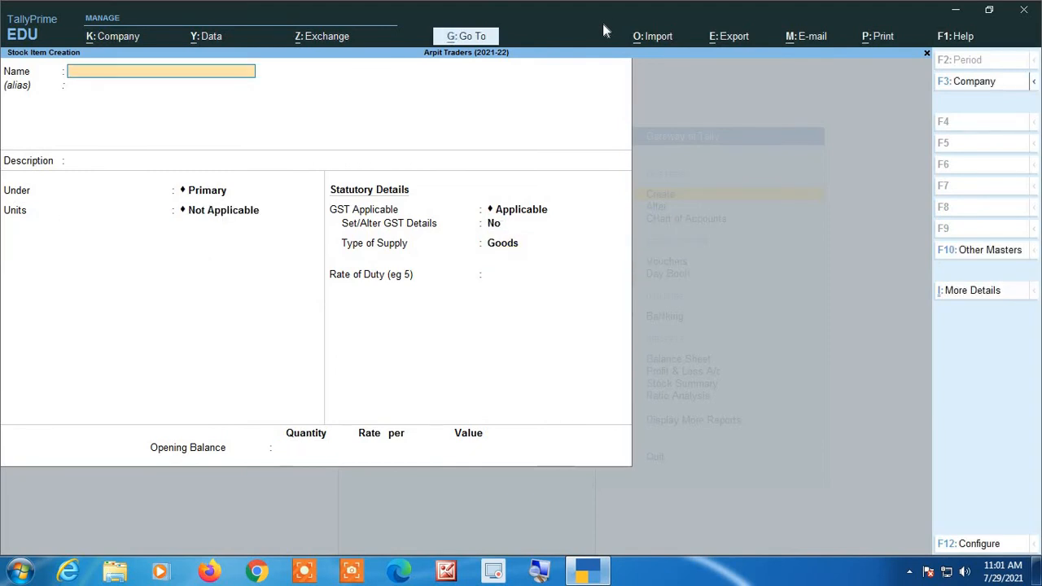
{"action": "key", "text": "Escape"}
{"action": "key", "text": "Return"}
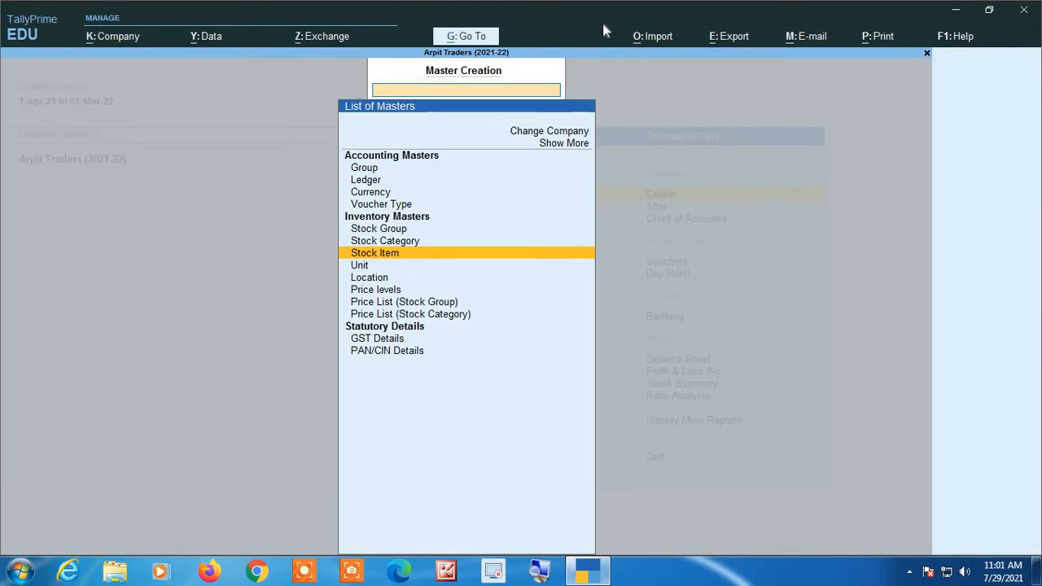
{"action": "key", "text": "Escape"}
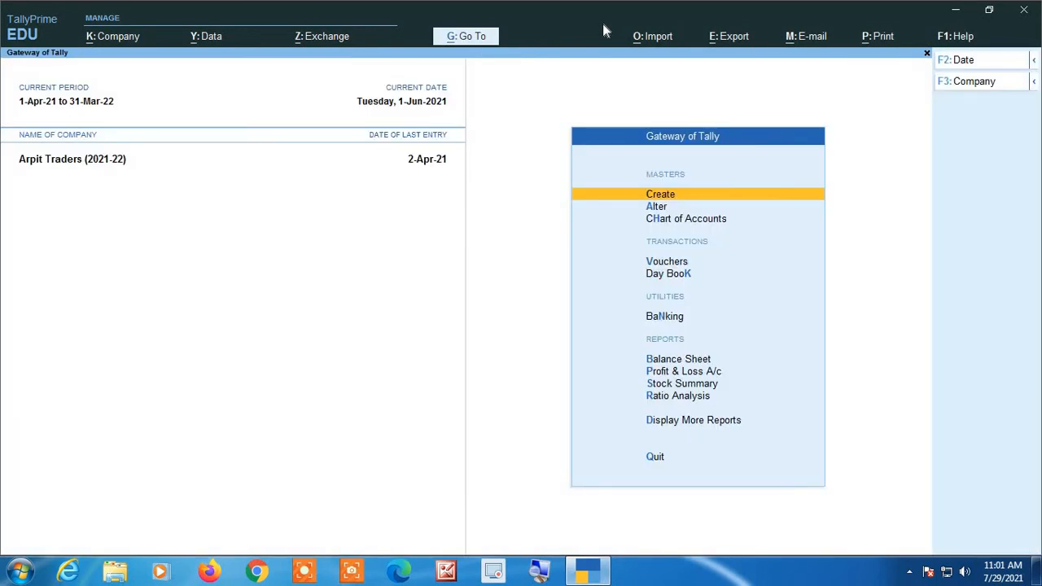
- Open voucher entry and switch to a new purchase voucher
{"action": "key", "text": "Down"}
{"action": "key", "text": "Down"}
{"action": "key", "text": "Down"}
{"action": "key", "text": "Return"}
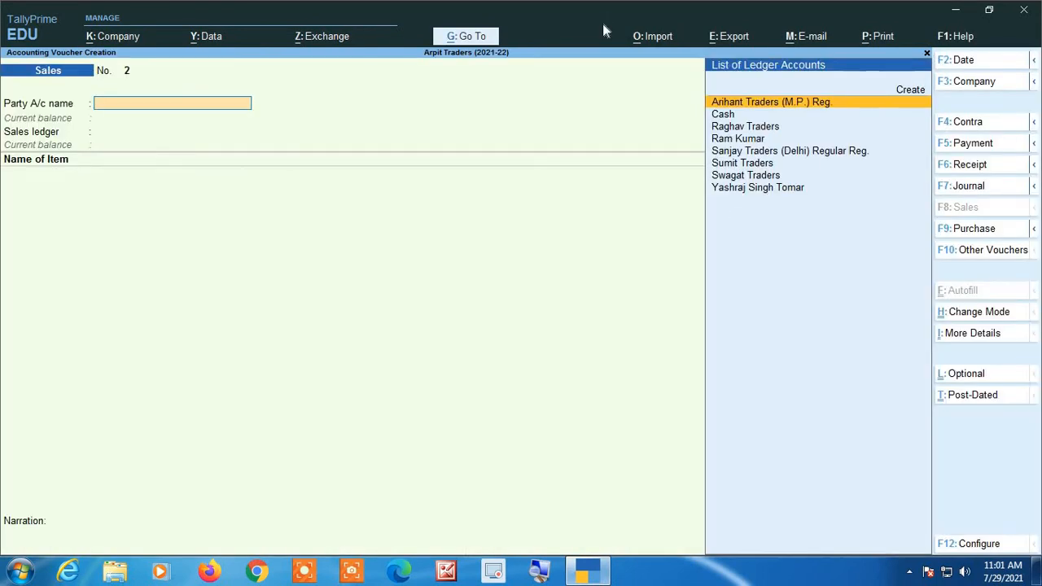
{"action": "left_click", "coordinate": [982, 232]}
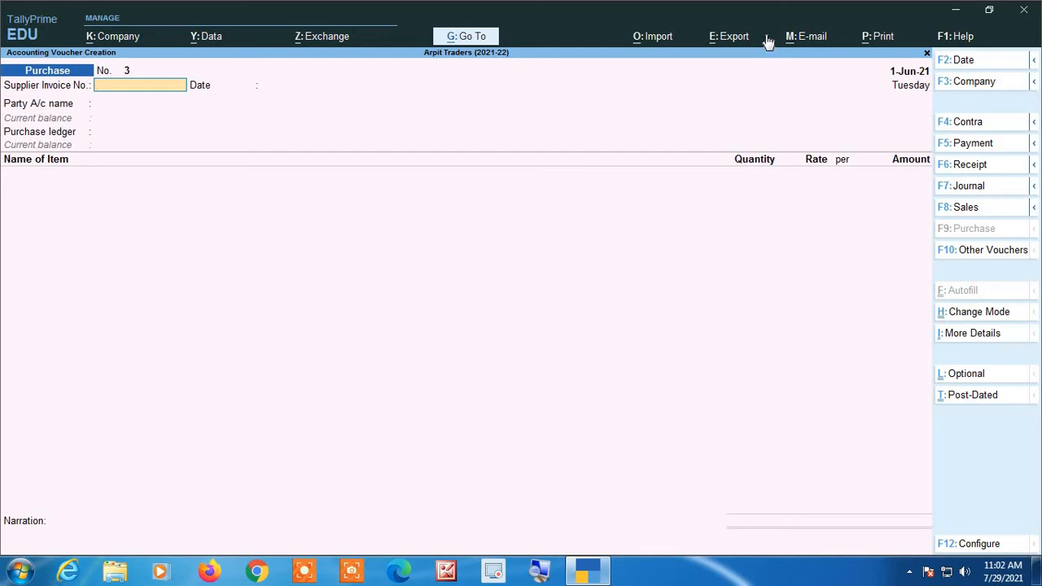
- Enter supplier invoice number 125 dated 1-Jun-21, with Raghav Traders as the party and Purchase as the ledger
{"action": "type", "text": "125"}
{"action": "key", "text": "Return"}
{"action": "key", "text": "Return"}
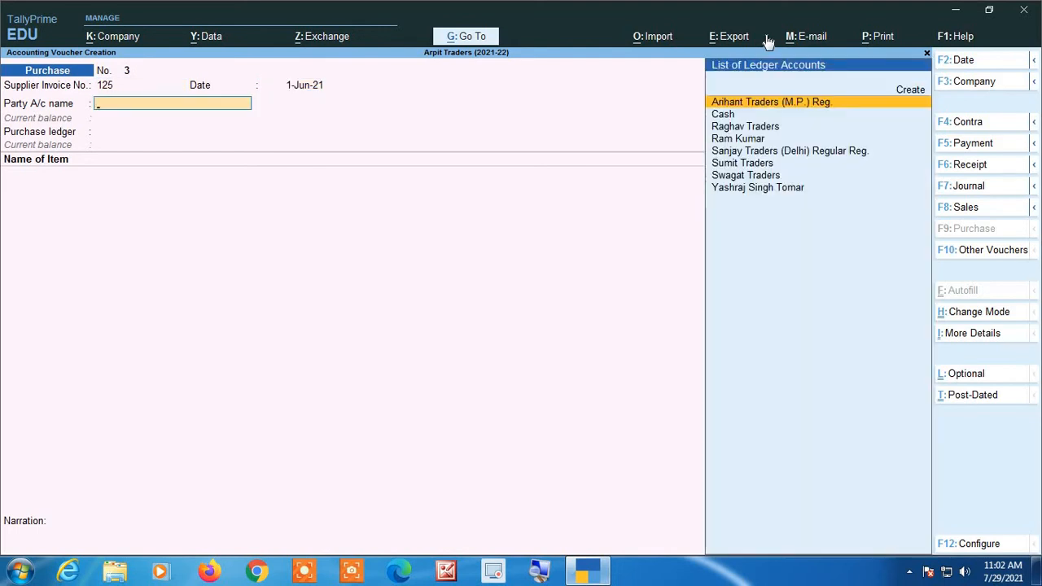
{"action": "type", "text": "Rag"}
{"action": "key", "text": "Return"}
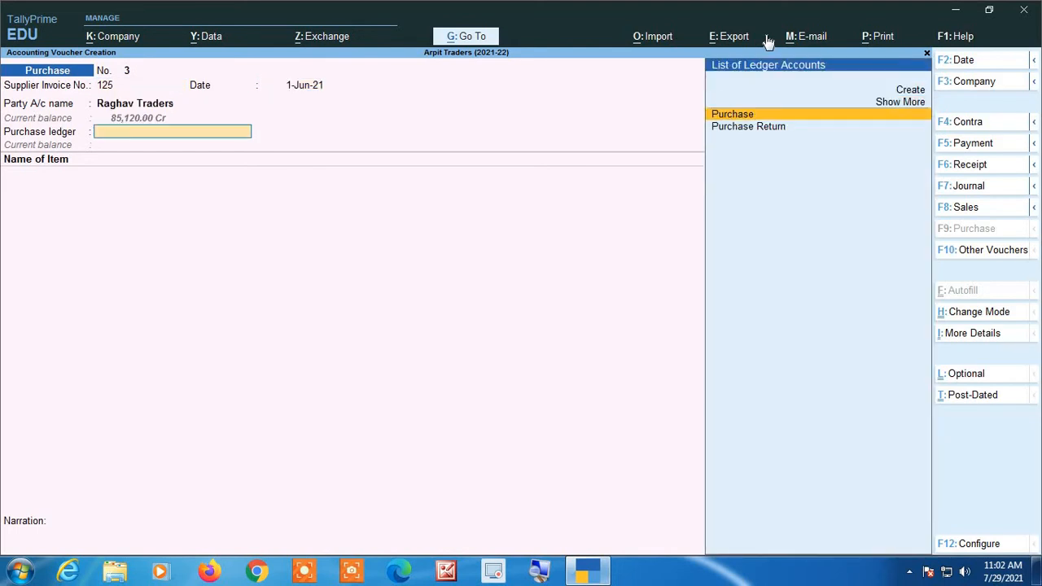
{"action": "key", "text": "Return"}
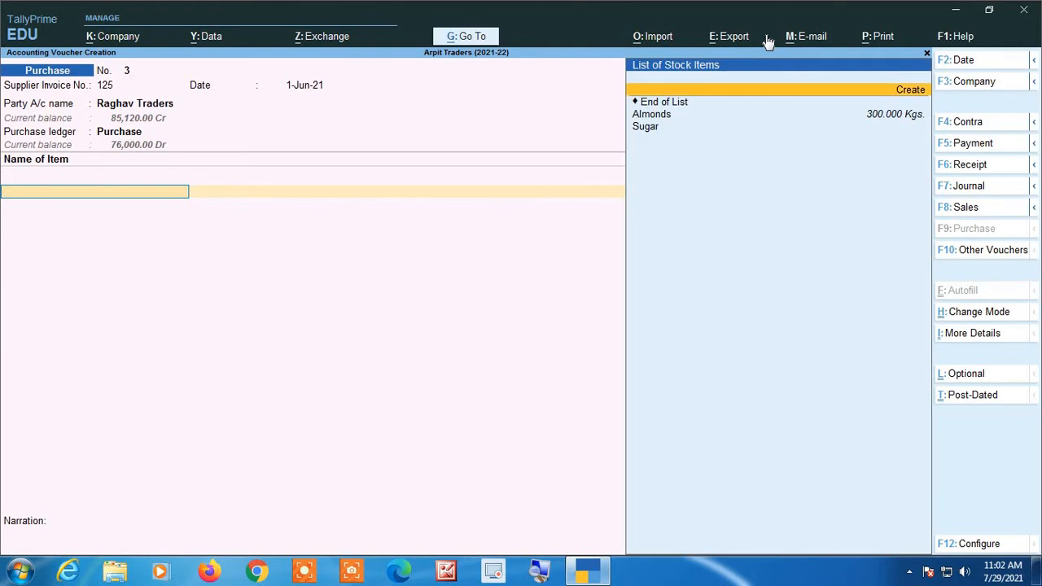
- Add Sugar to the purchase with a quantity of 200 Kgs. and override its rate with 37 per Kgs
{"action": "key", "text": "Down"}
{"action": "key", "text": "Down"}
{"action": "key", "text": "Return"}
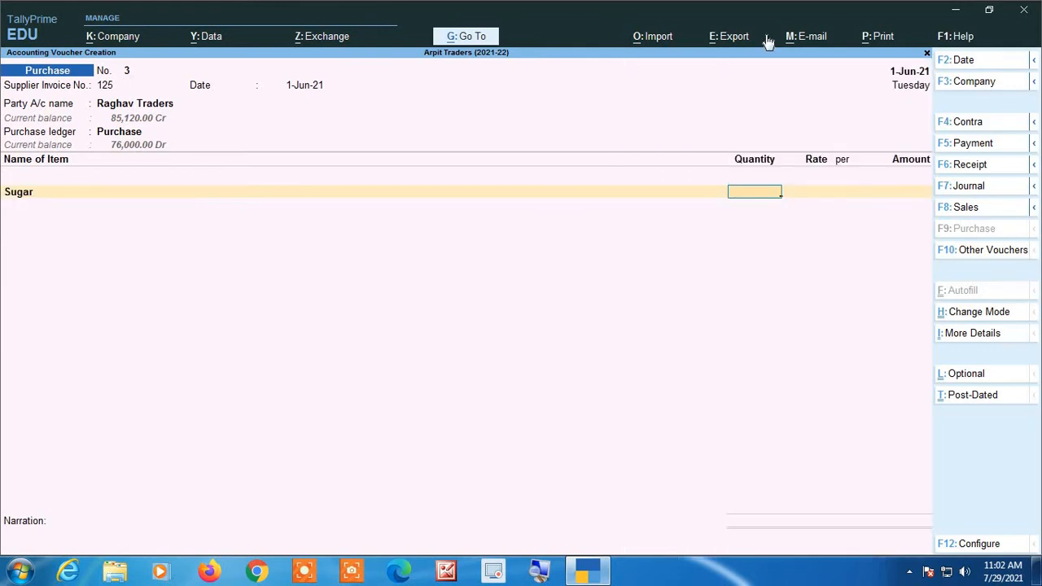
{"action": "type", "text": "200"}
{"action": "key", "text": "Return"}
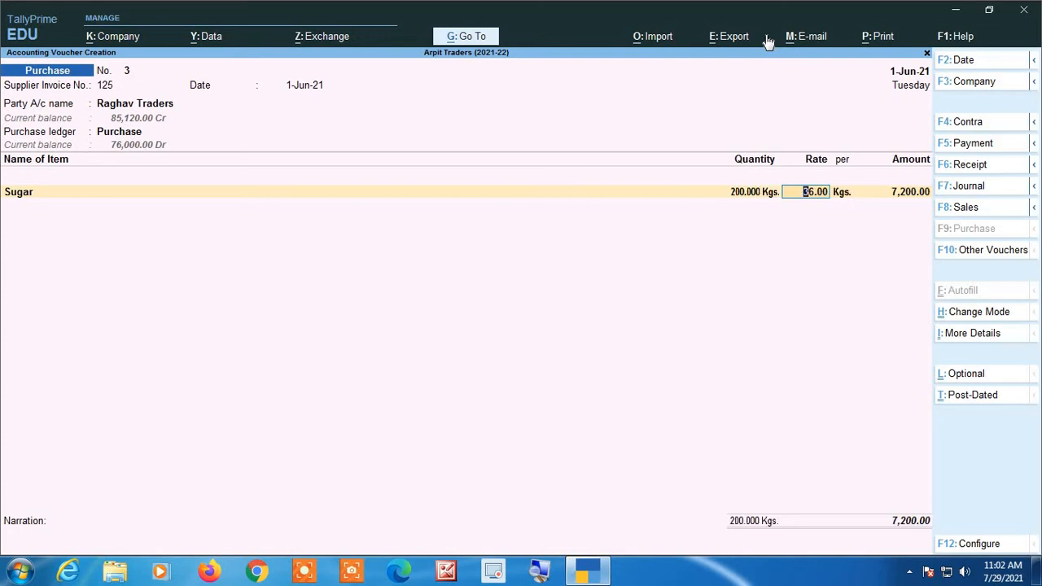
{"action": "left_click", "coordinate": [542, 572]}
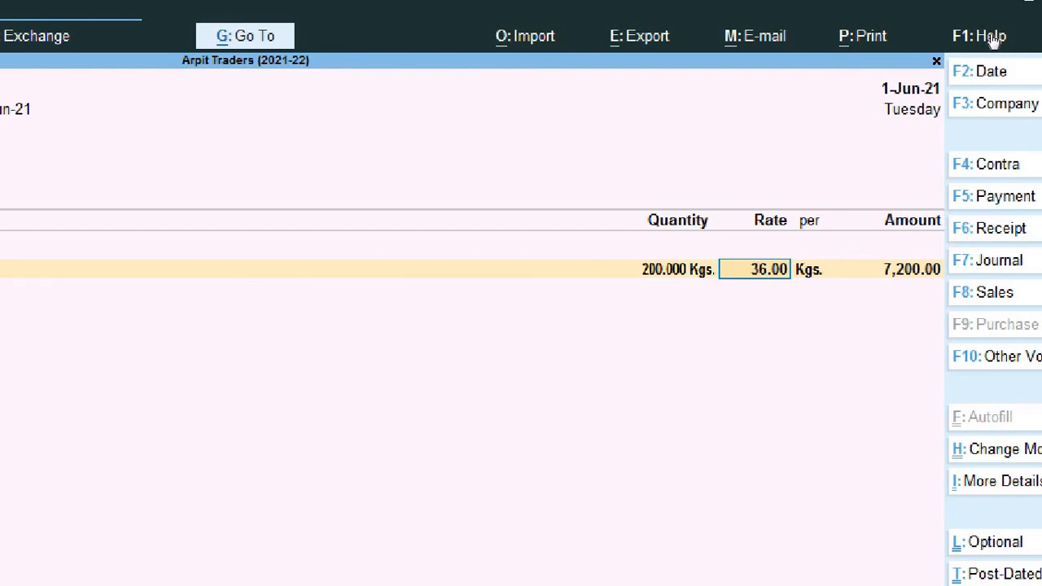
{"action": "type", "text": "37"}
{"action": "key", "text": "Return"}
{"action": "key", "text": "Return"}
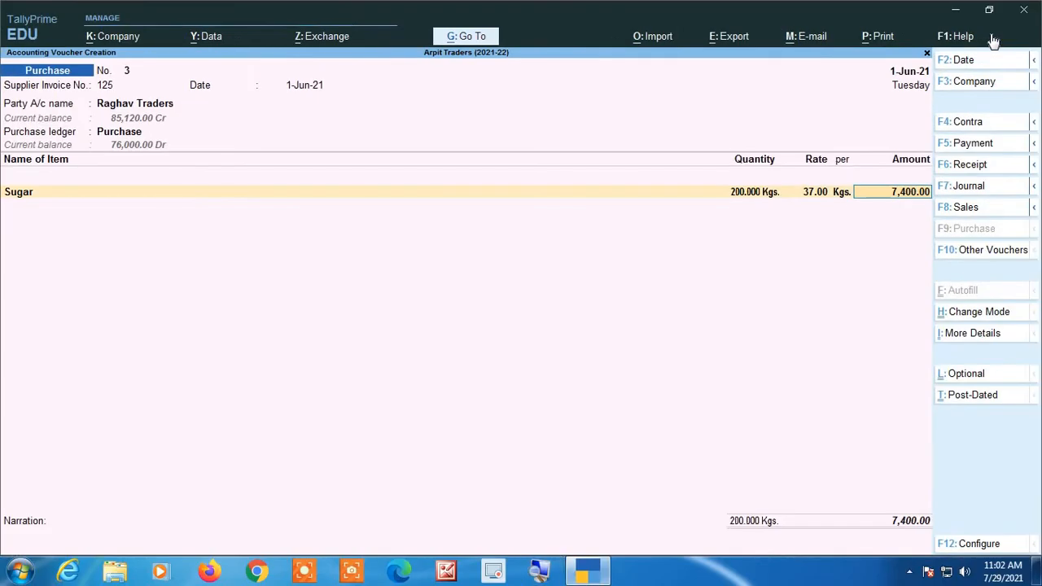
{"action": "key", "text": "Return"}
- Add a second Sugar line of 100 Kgs. to the purchase with the automatically filled rate
{"action": "type", "text": "Su"}
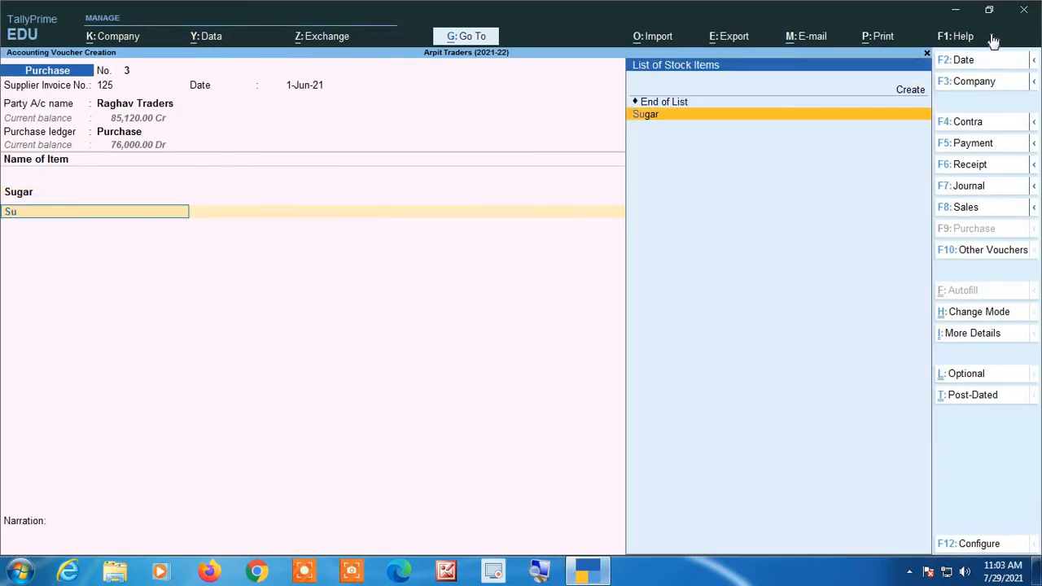
{"action": "type", "text": "g"}
{"action": "key", "text": "Return"}
{"action": "type", "text": "10"}
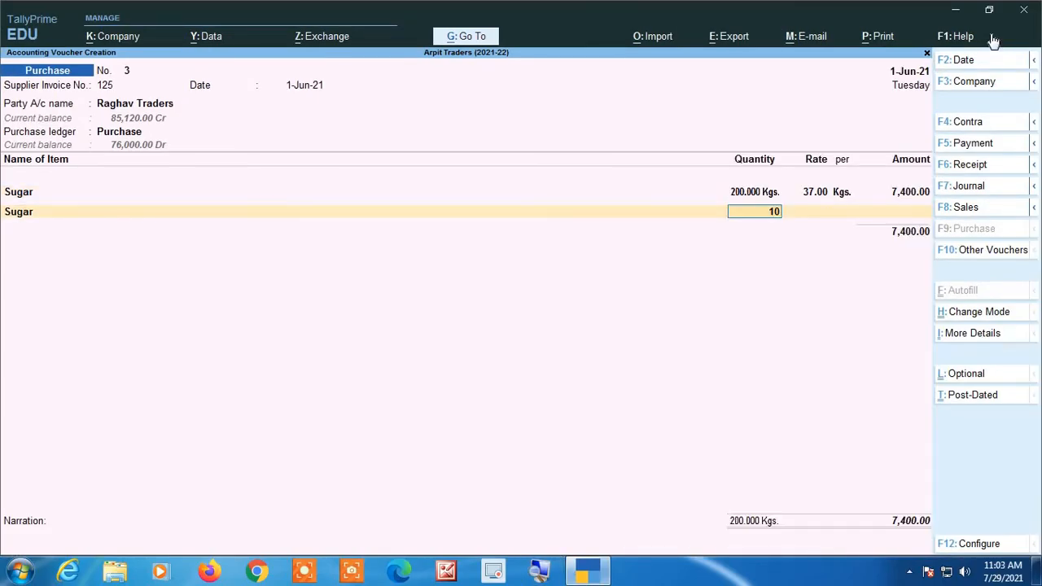
{"action": "type", "text": "0"}
{"action": "key", "text": "Return"}
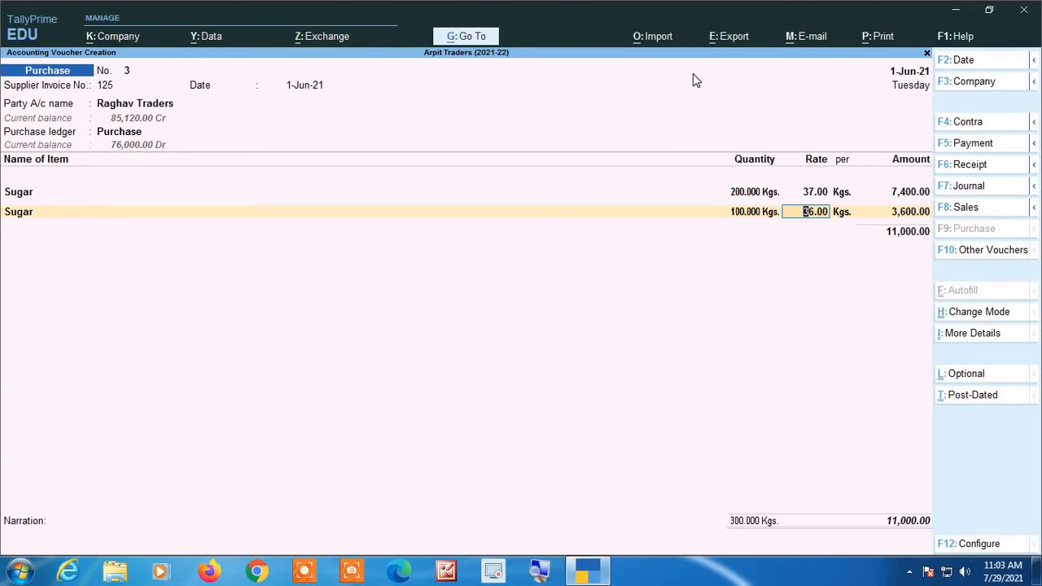
- Discard the purchase voucher without saving it
{"action": "key", "text": "BackSpace"}
{"action": "key", "text": "Escape"}
{"action": "key", "text": "y"}
- Start a sales voucher dated 2-Jun-21 with Cash as the party account and Sales as the ledger
{"action": "key", "text": "Return"}
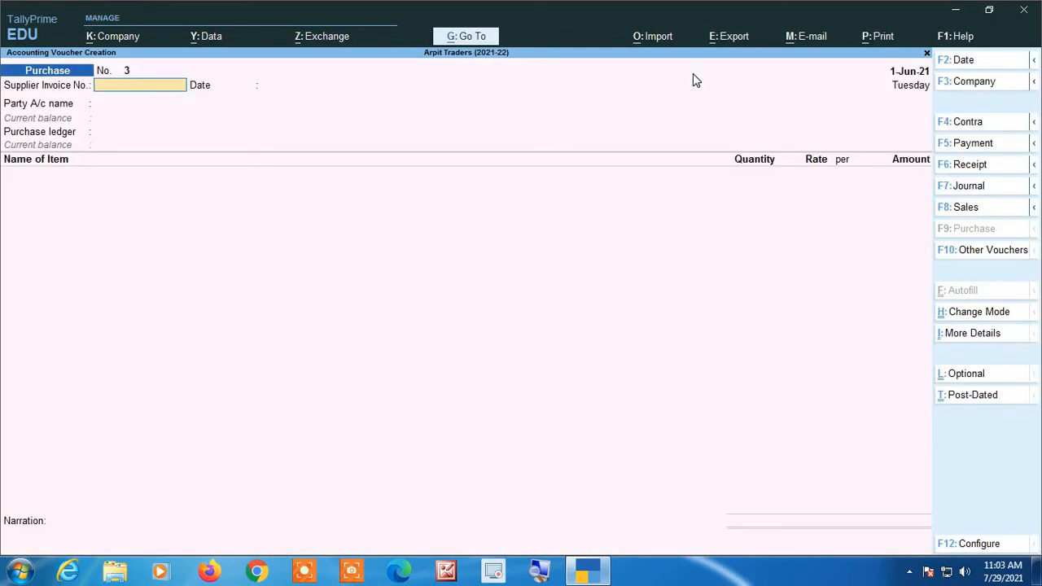
{"action": "left_click", "coordinate": [962, 206]}
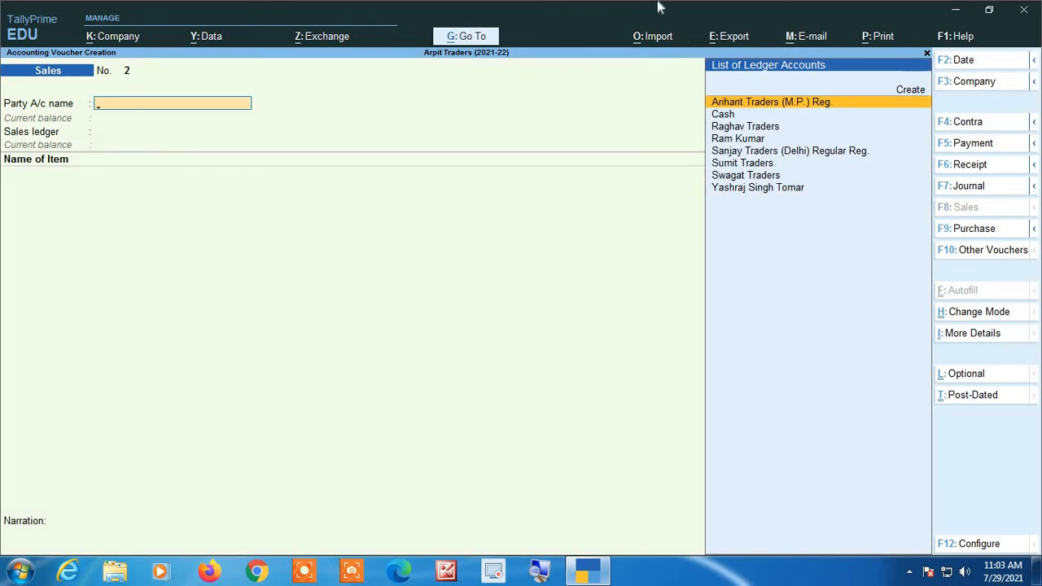
{"action": "key", "text": "F2"}
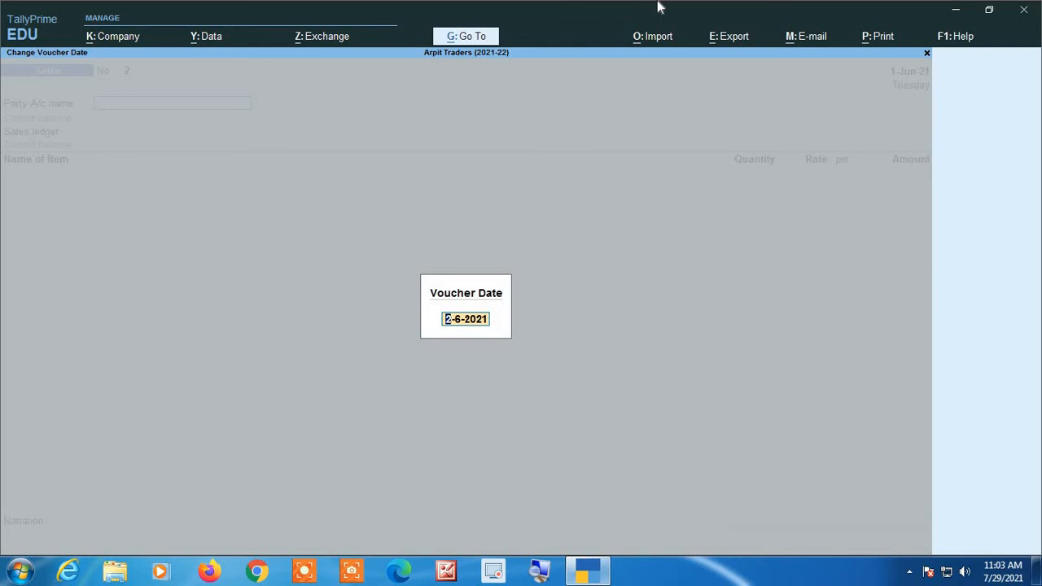
{"action": "key", "text": "Return"}
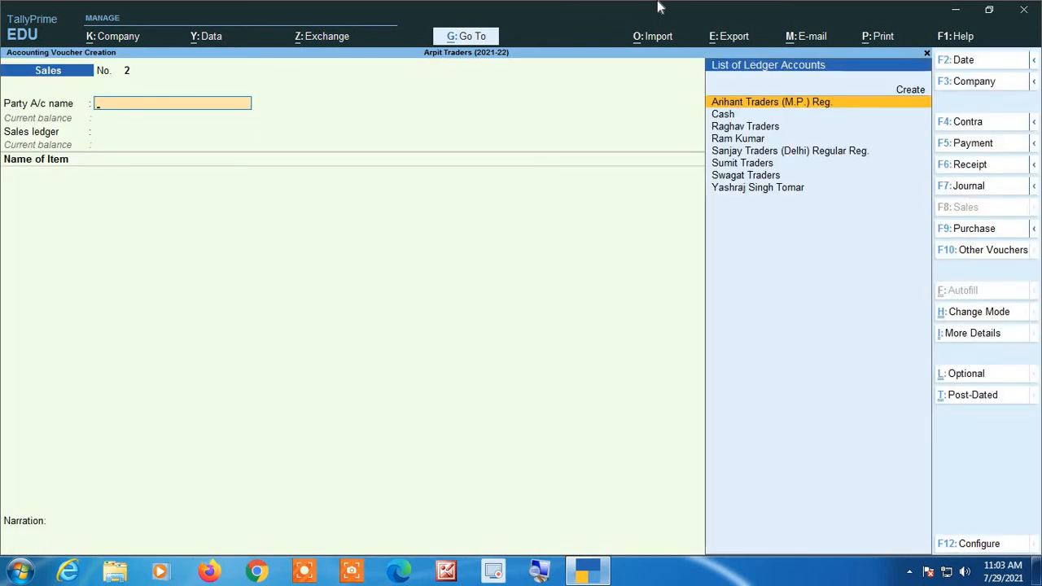
{"action": "type", "text": "Cas"}
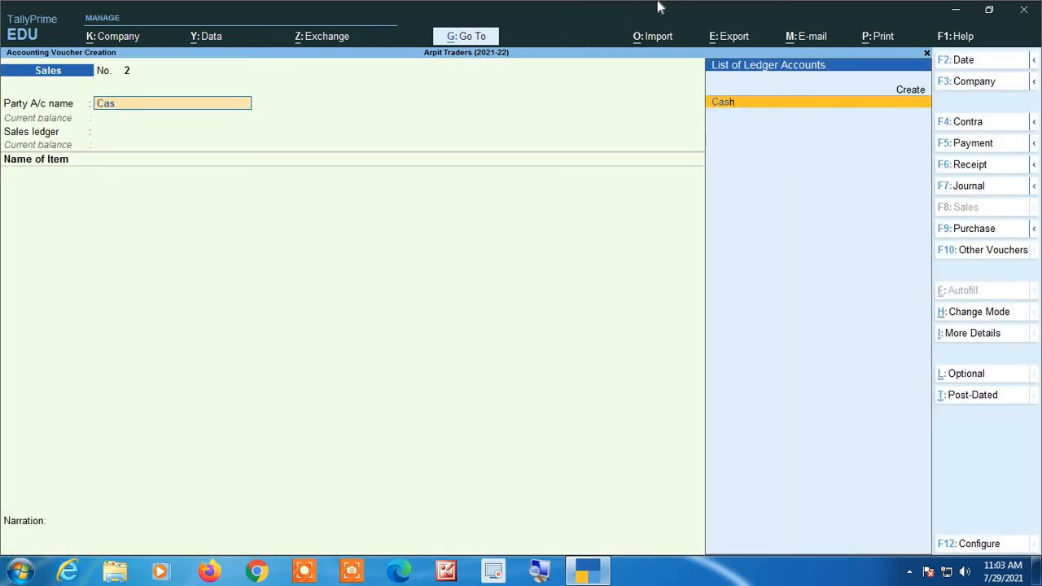
{"action": "key", "text": "Return"}
- Add Sugar to the sale with a quantity of 50 Kgs. and override its rate with 41 per Kgs
{"action": "key", "text": "Return"}
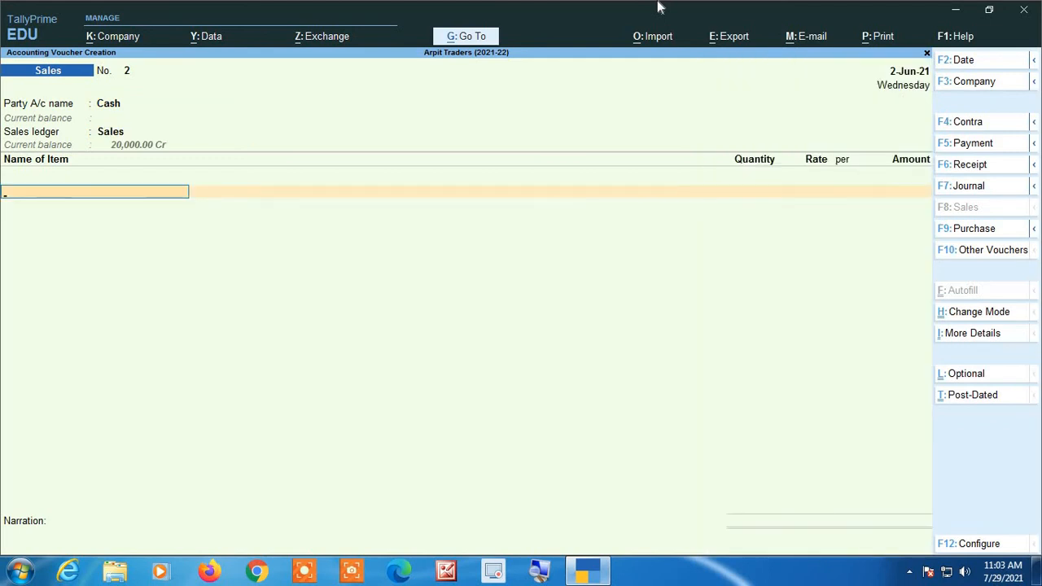
{"action": "type", "text": "Su"}
{"action": "key", "text": "Return"}
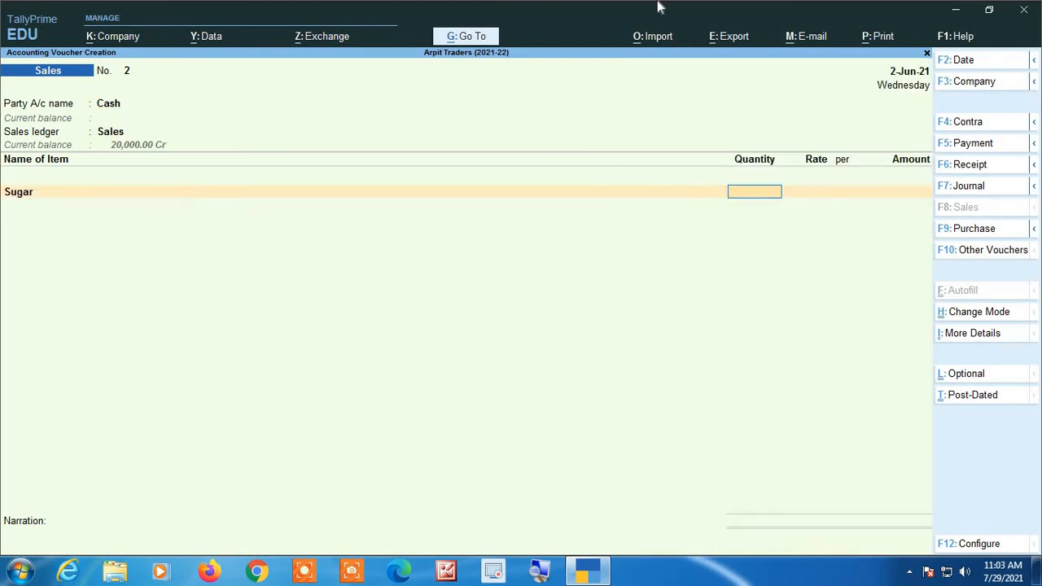
{"action": "type", "text": "50"}
{"action": "key", "text": "Return"}
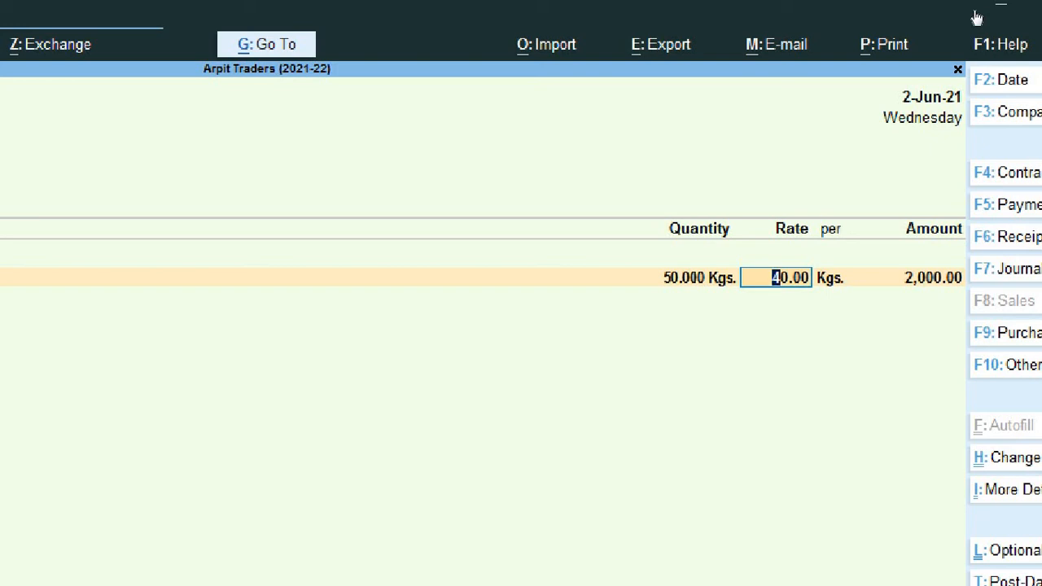
{"action": "type", "text": "41"}
{"action": "key", "text": "Return"}
{"action": "key", "text": "Return"}
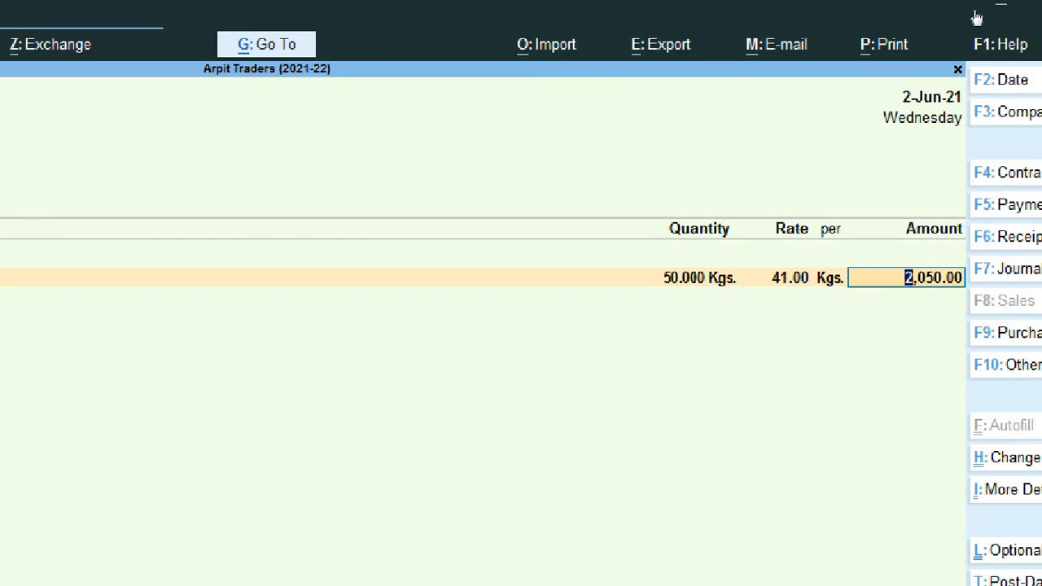
{"action": "key", "text": "Return"}
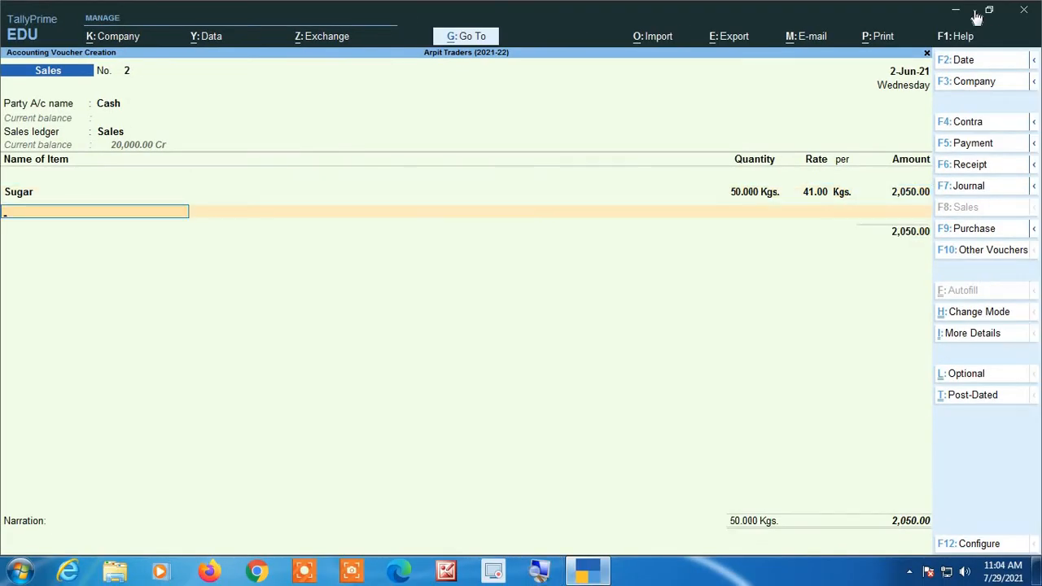
- Add a second Sugar line of 10 Kgs. to the sale with the automatically filled rate
{"action": "type", "text": "Su"}
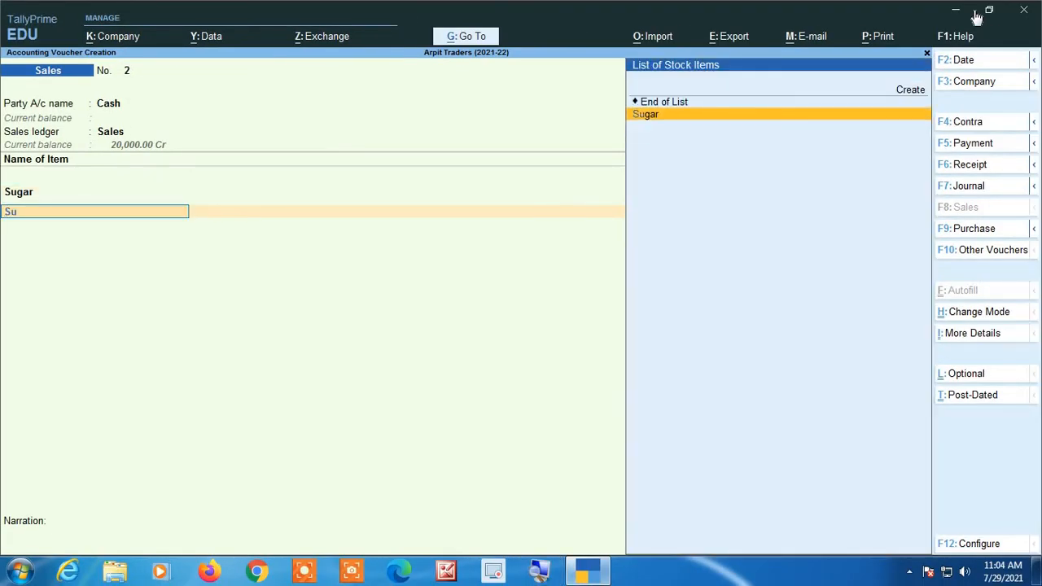
{"action": "key", "text": "Return"}
{"action": "type", "text": "10"}
{"action": "key", "text": "Return"}
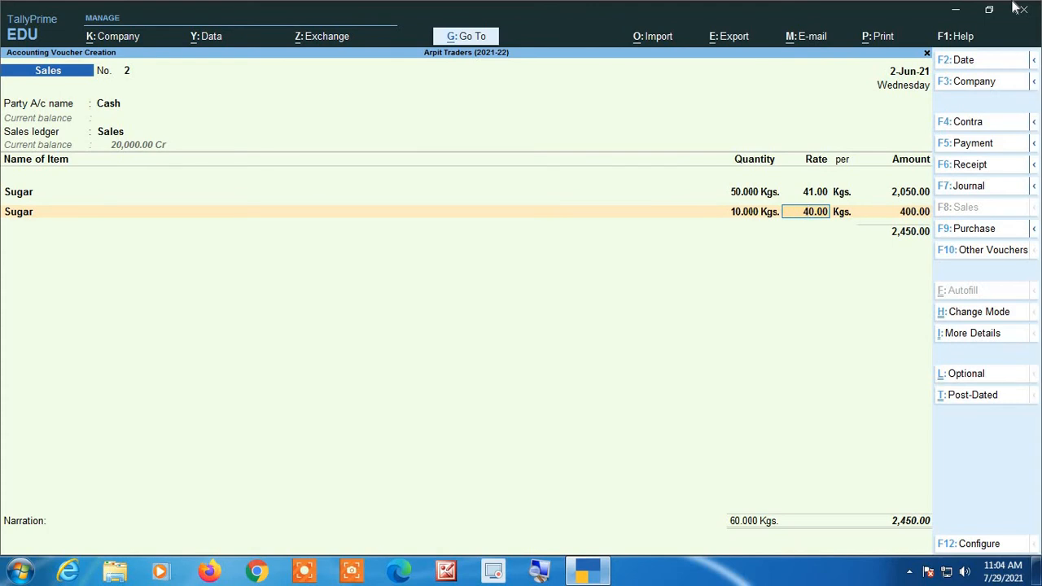
- Discard the sales voucher without saving it and return to the Gateway of Tally
{"action": "key", "text": "BackSpace"}
{"action": "key", "text": "Escape"}
{"action": "key", "text": "y"}
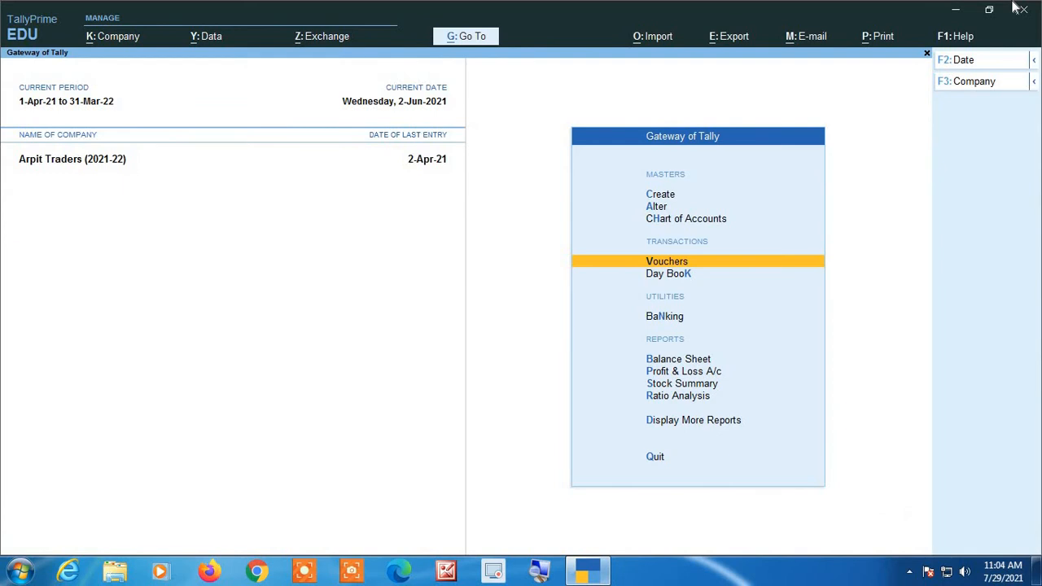
- Open the stock item Sugar for alteration
{"action": "key", "text": "Up"}
{"action": "key", "text": "Up"}
{"action": "key", "text": "Return"}
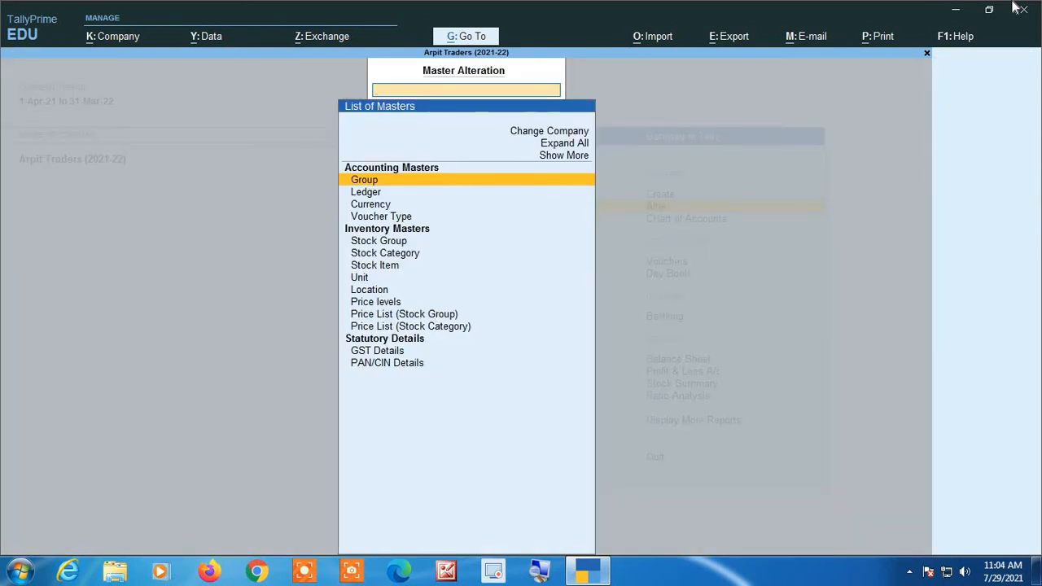
{"action": "key", "text": "Down"}
{"action": "key", "text": "Down"}
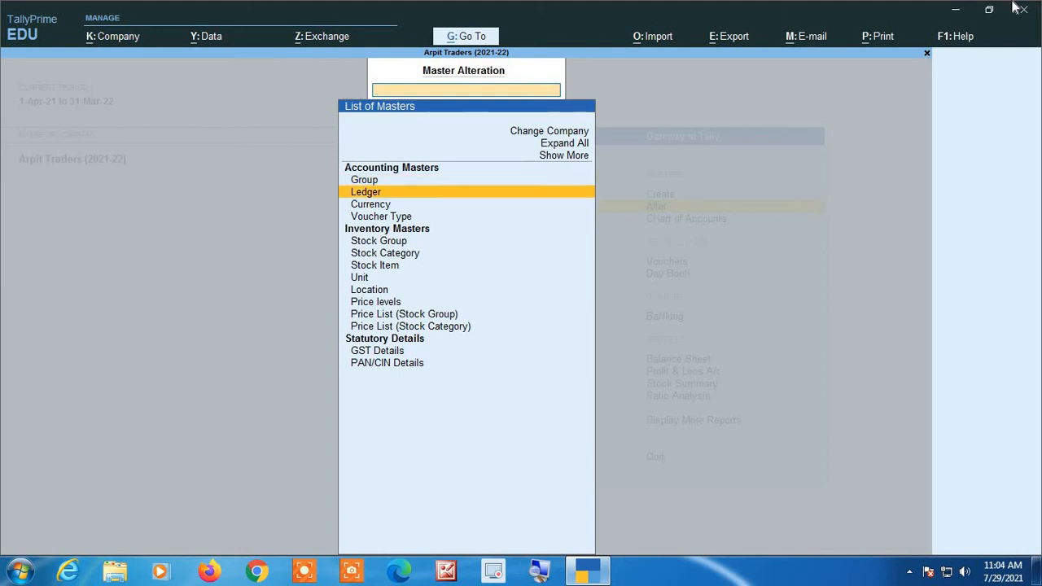
{"action": "key", "text": "Down"}
{"action": "key", "text": "Down"}
{"action": "key", "text": "Down"}
{"action": "key", "text": "Down"}
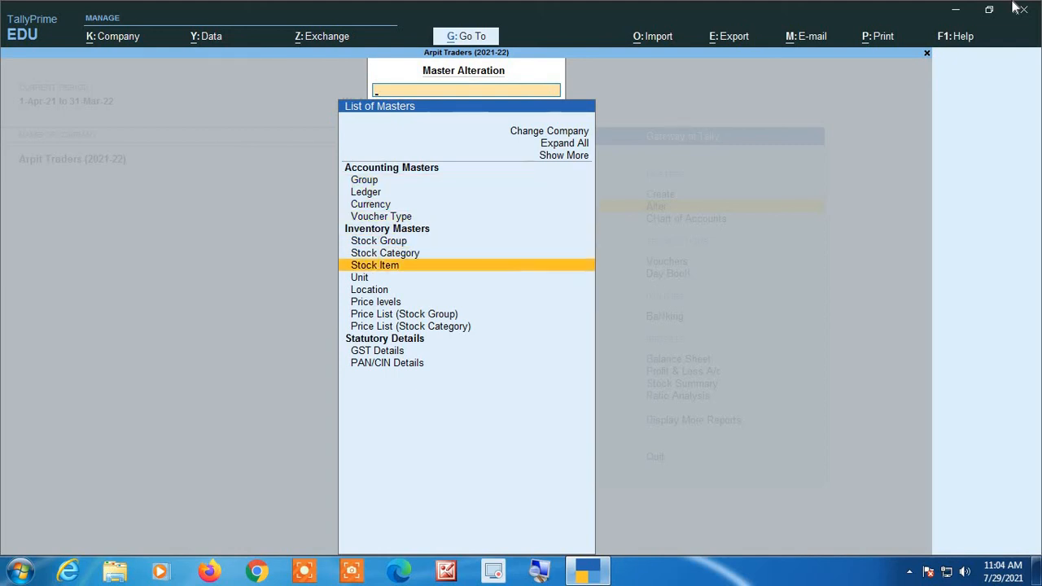
{"action": "key", "text": "Return"}
{"action": "key", "text": "Down"}
{"action": "key", "text": "Return"}
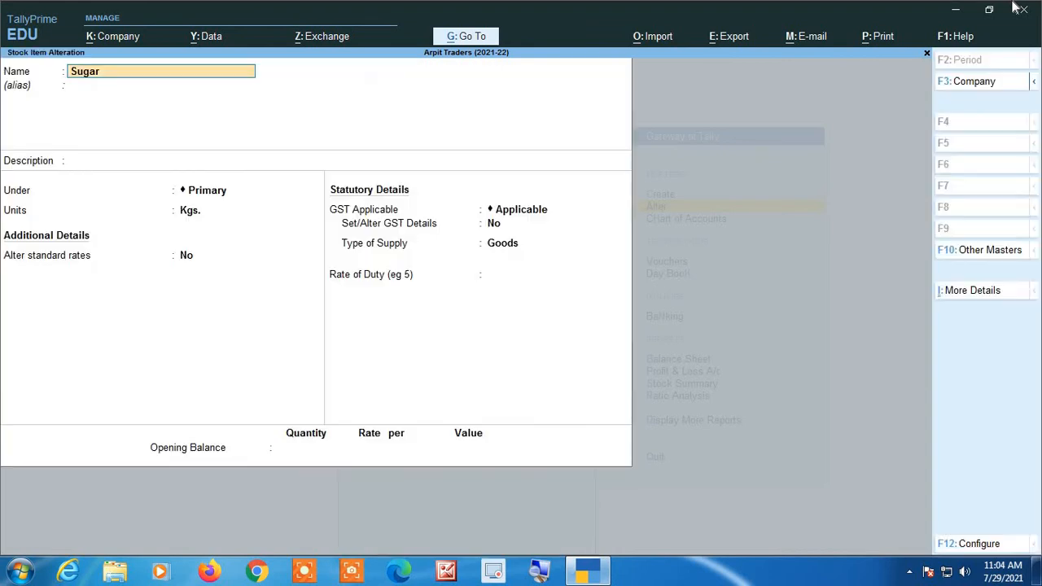
- Turn on altering standard rates for Sugar, keeping its name, group and unit as they are
{"action": "key", "text": "Return"}
{"action": "key", "text": "Return"}
{"action": "key", "text": "Return"}
{"action": "key", "text": "Return"}
{"action": "key", "text": "Return"}
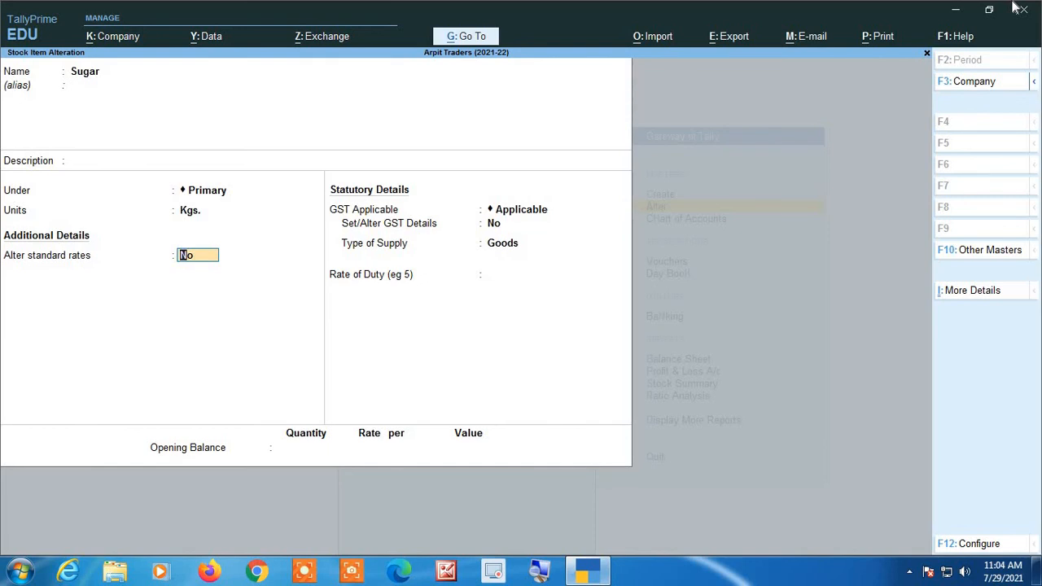
{"action": "type", "text": "yes"}
{"action": "key", "text": "Return"}
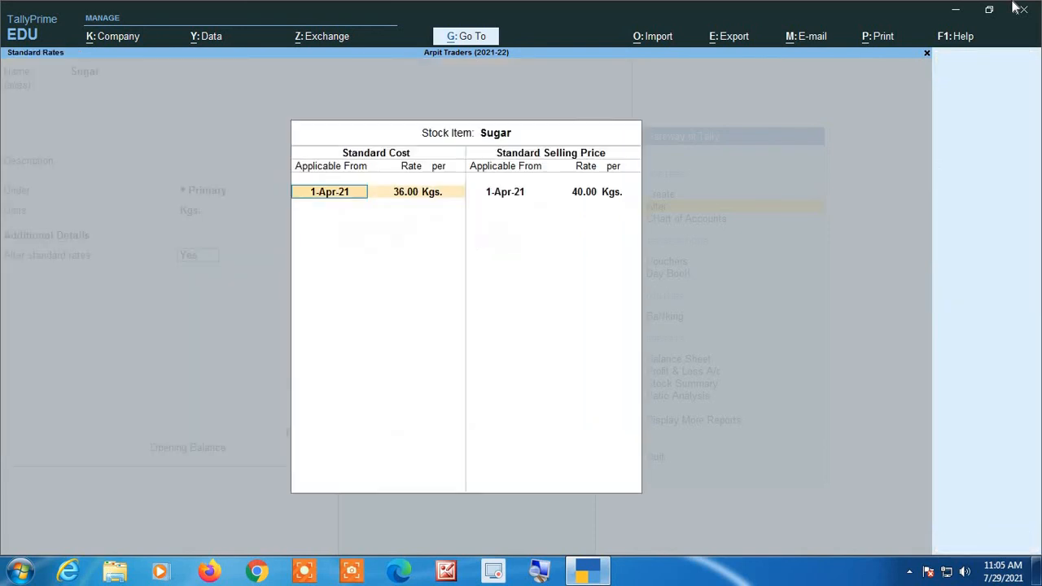
- Add a standard selling price of 42 per Kgs. for Sugar, applicable from 1-Aug-21, below the existing selling price
{"action": "key", "text": "Return"}
{"action": "key", "text": "Return"}
{"action": "key", "text": "Return"}
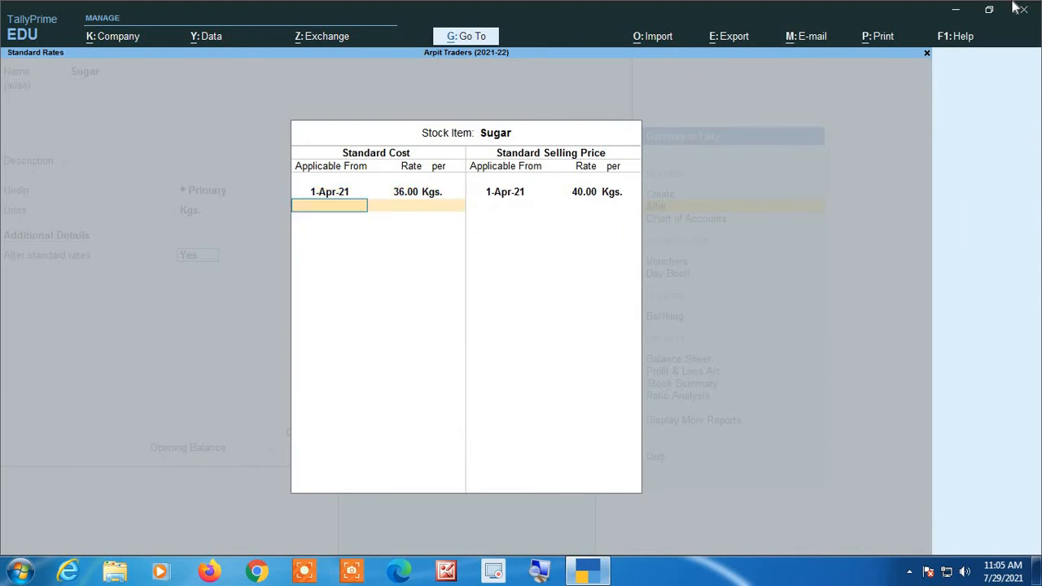
{"action": "key", "text": "Return"}
{"action": "key", "text": "Return"}
{"action": "key", "text": "Return"}
{"action": "key", "text": "Return"}
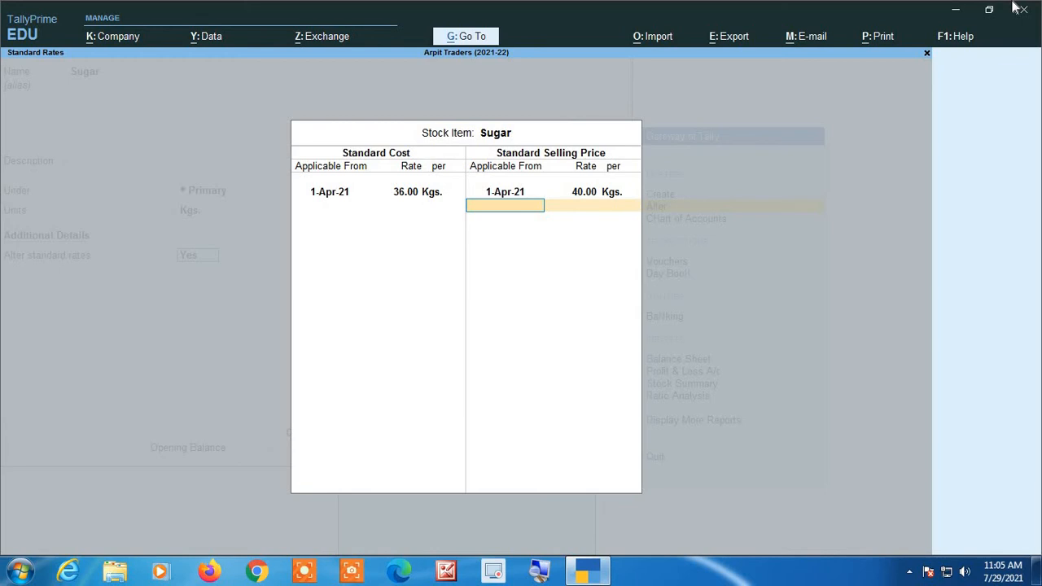
{"action": "type", "text": "1-8-21"}
{"action": "key", "text": "Return"}
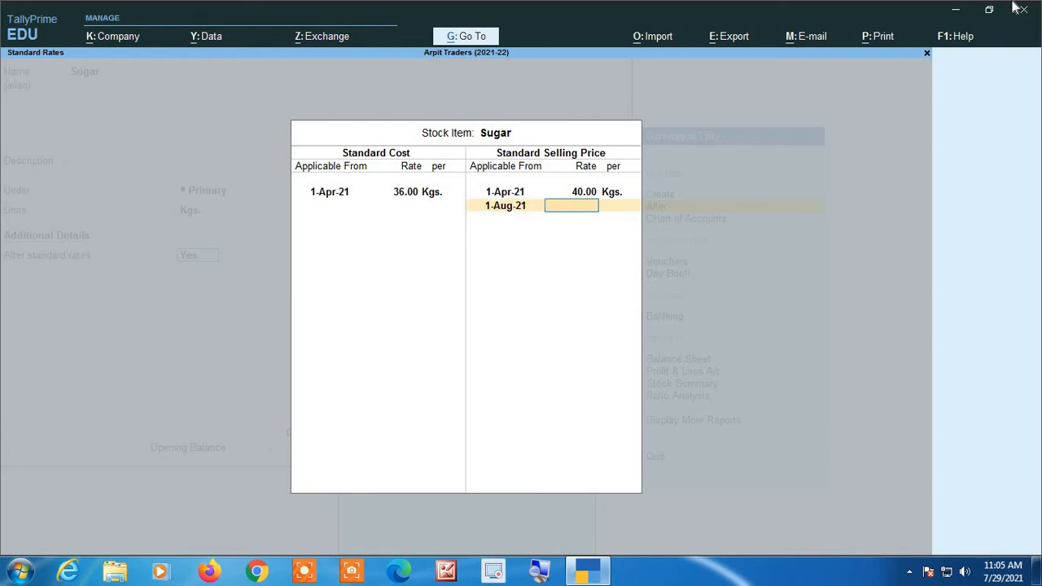
{"action": "type", "text": "42"}
{"action": "key", "text": "Return"}
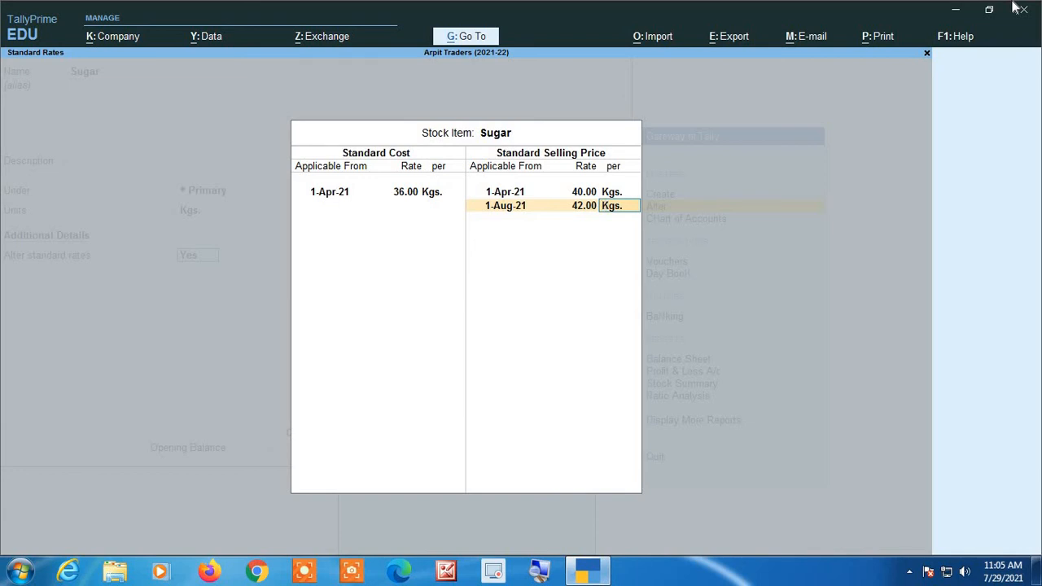
- Accept the standard rates, save the stock item Sugar and return to the Gateway of Tally
{"action": "key", "text": "Return"}
{"action": "key", "text": "Return"}
{"action": "key", "text": "Return"}
{"action": "key", "text": "Return"}
{"action": "key", "text": "Return"}
{"action": "key", "text": "Return"}
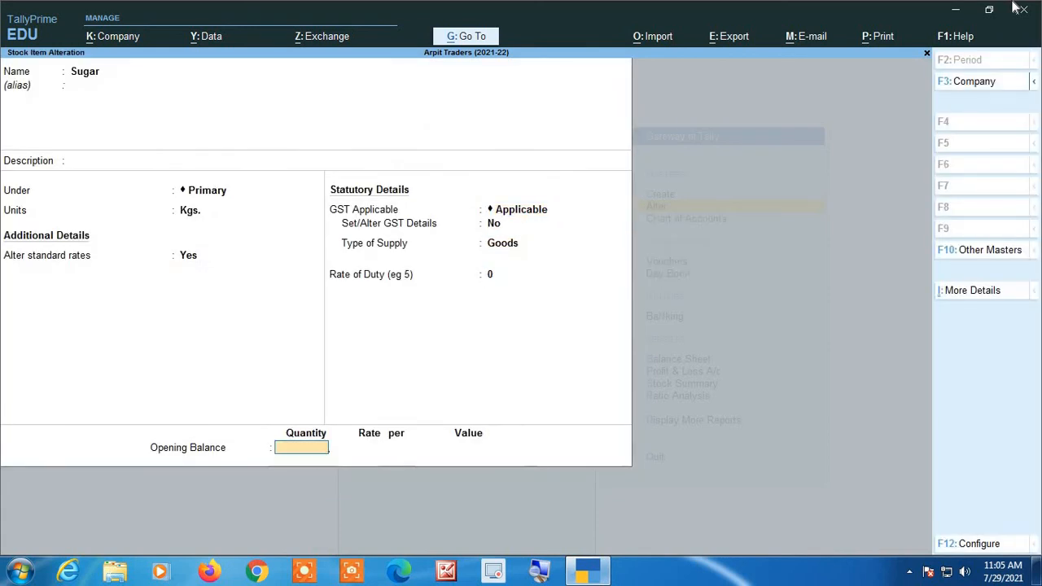
{"action": "key", "text": "Return"}
{"action": "key", "text": "Return"}
{"action": "key", "text": "Escape"}
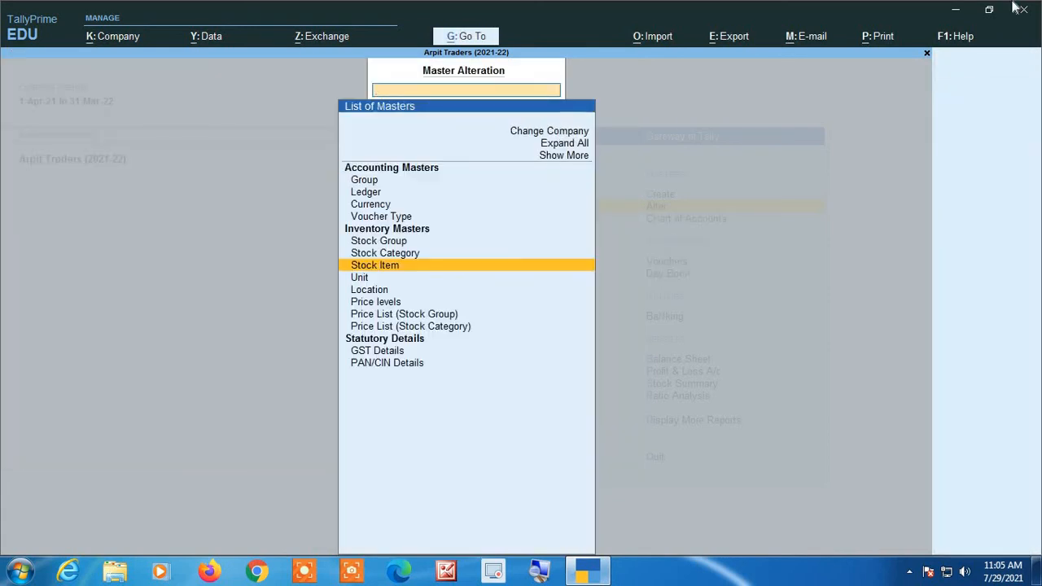
{"action": "key", "text": "Escape"}
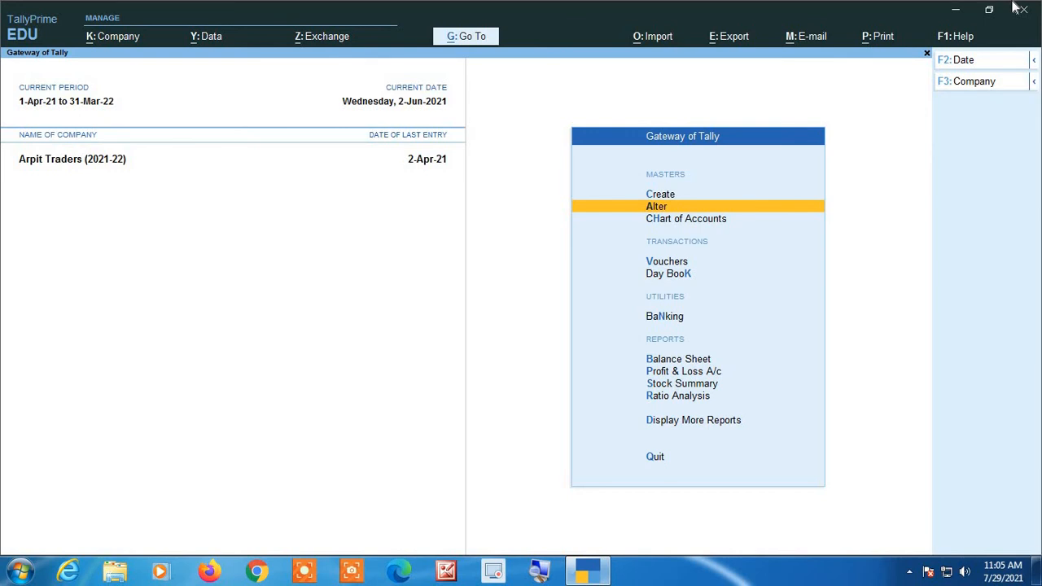
- Start a sales voucher and set its date to 1-Aug-21
{"action": "key", "text": "Down"}
{"action": "key", "text": "Down"}
{"action": "key", "text": "Down"}
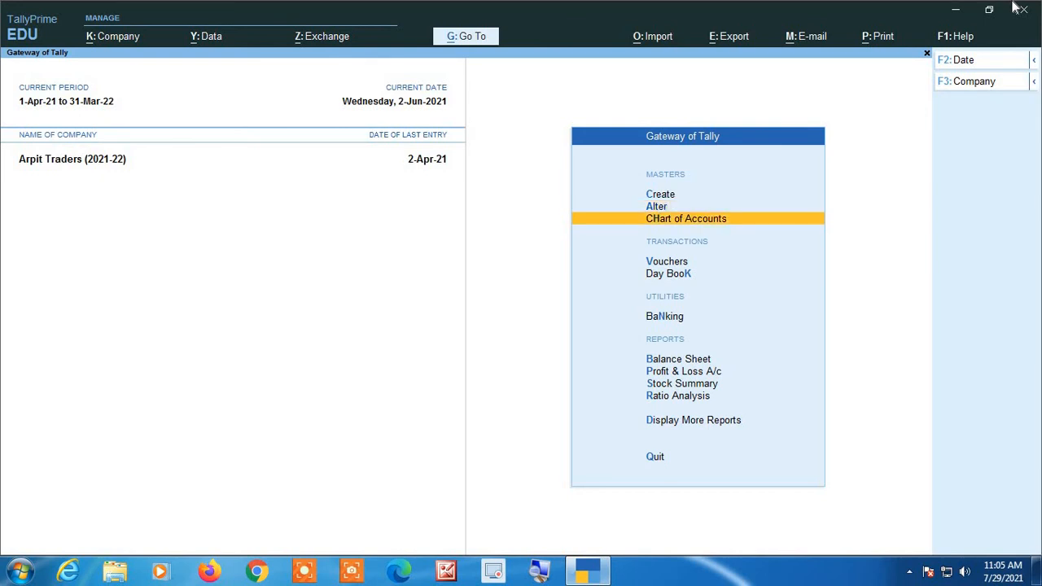
{"action": "key", "text": "Up"}
{"action": "key", "text": "Return"}
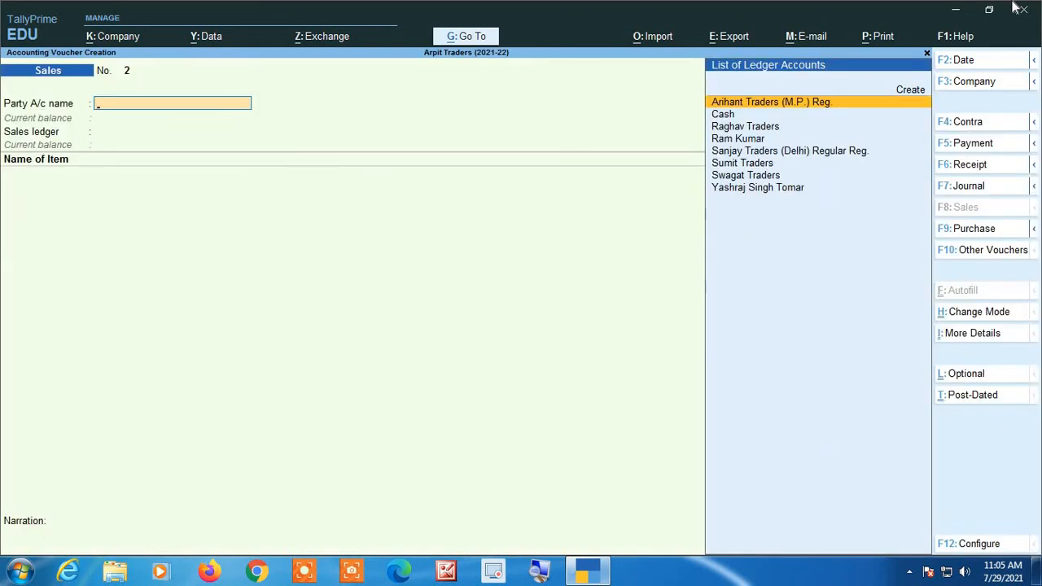
{"action": "key", "text": "F2"}
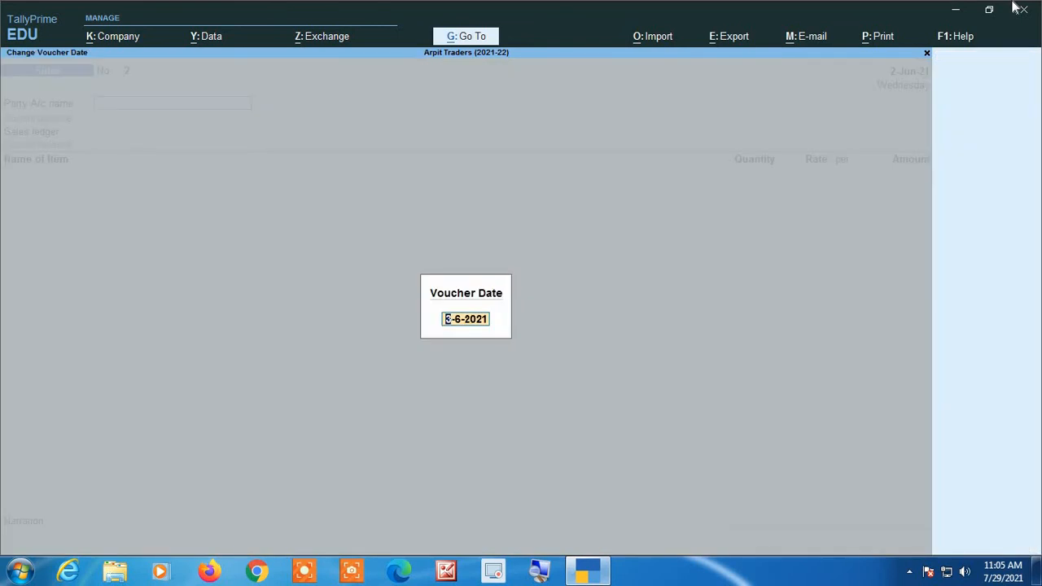
{"action": "type", "text": "1 8"}
{"action": "key", "text": "Return"}
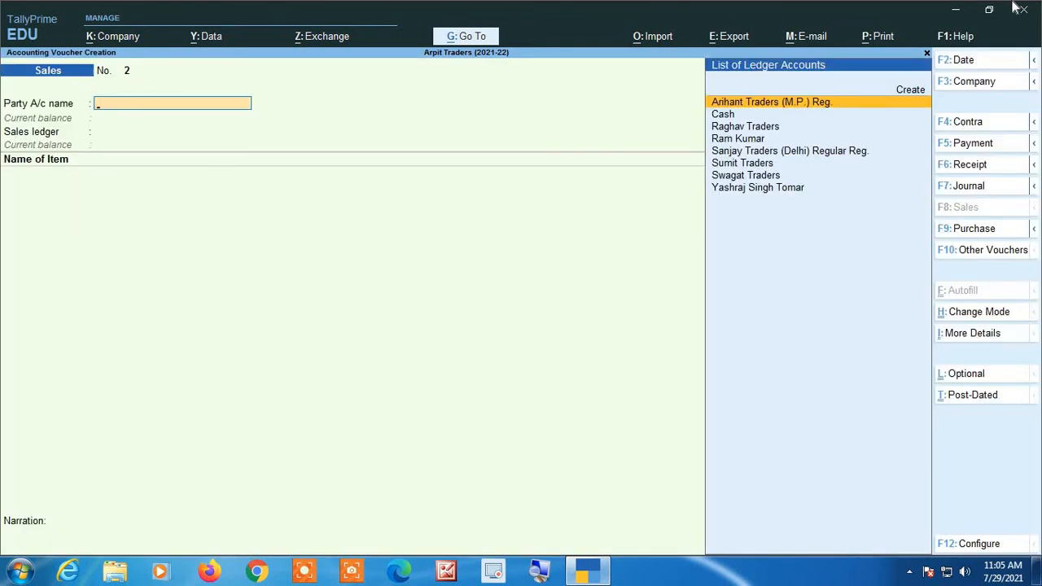
- Enter a Cash sale under the Sales ledger with 100 Kgs. of Sugar at the automatically filled rate
{"action": "type", "text": "Cash"}
{"action": "key", "text": "Return"}
{"action": "key", "text": "Return"}
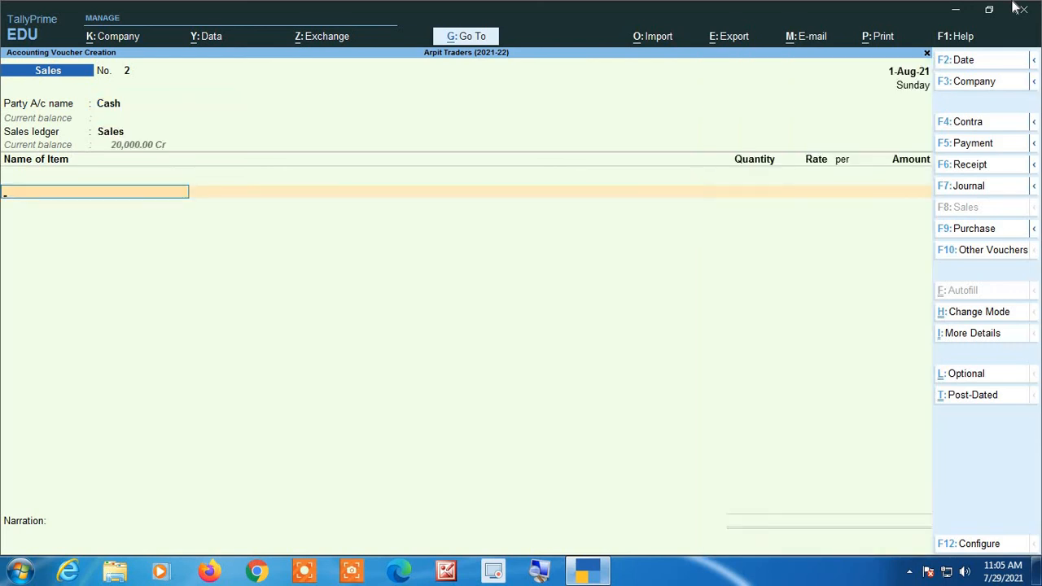
{"action": "type", "text": "Su"}
{"action": "key", "text": "Return"}
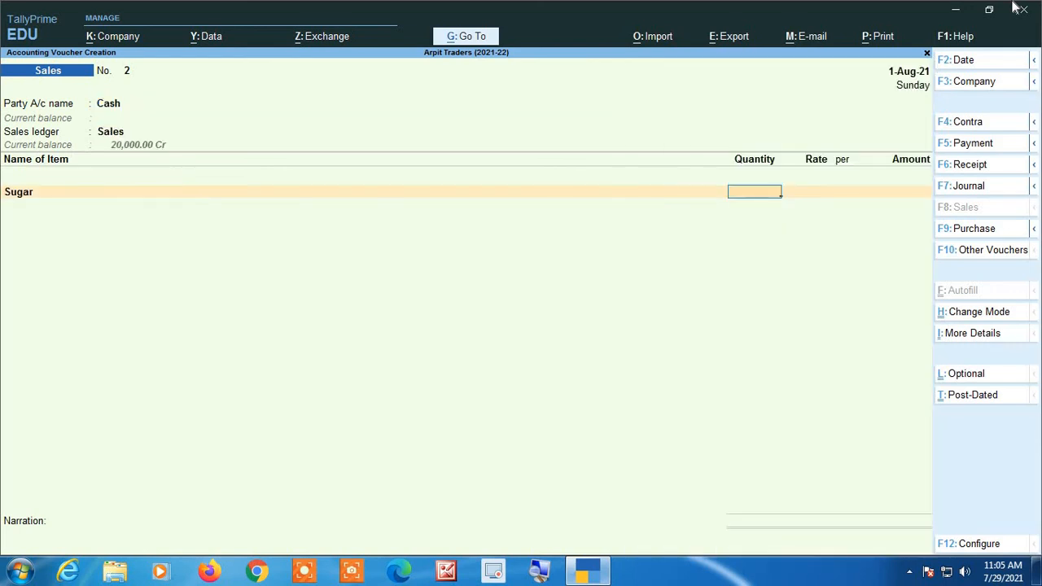
{"action": "type", "text": "100"}
{"action": "key", "text": "Return"}
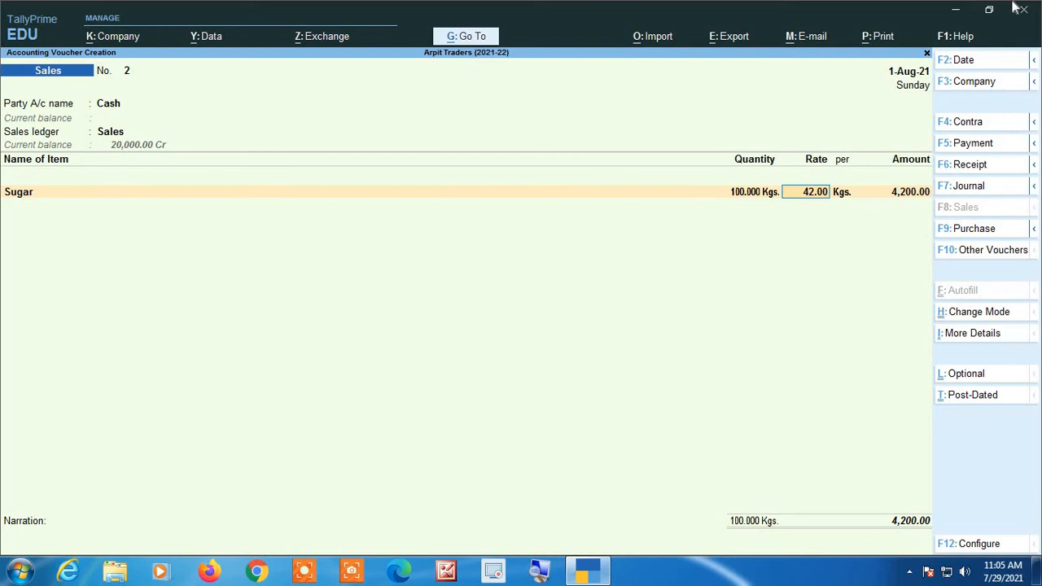
- Discard the 1-Aug-21 sales voucher without saving and go back to the Gateway of Tally
{"action": "left_click", "coordinate": [539, 572]}
{"action": "key", "text": "Escape"}
{"action": "key", "text": "y"}
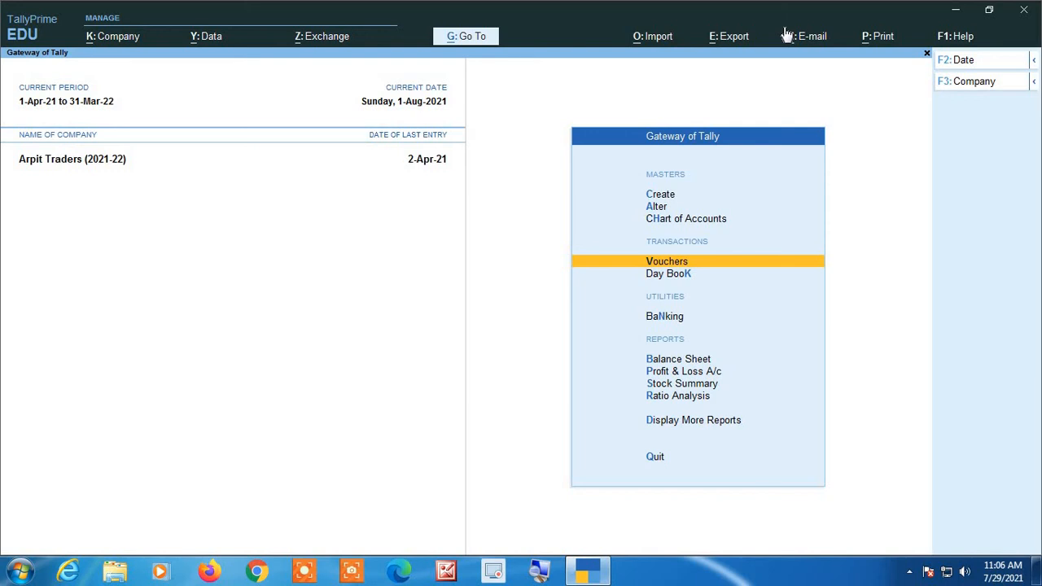
- Drill down from the Stock Summary through Almonds for April to purchase voucher No. 1, check its rate and close it unchanged
{"action": "key", "text": "s"}
{"action": "key", "text": "Return"}
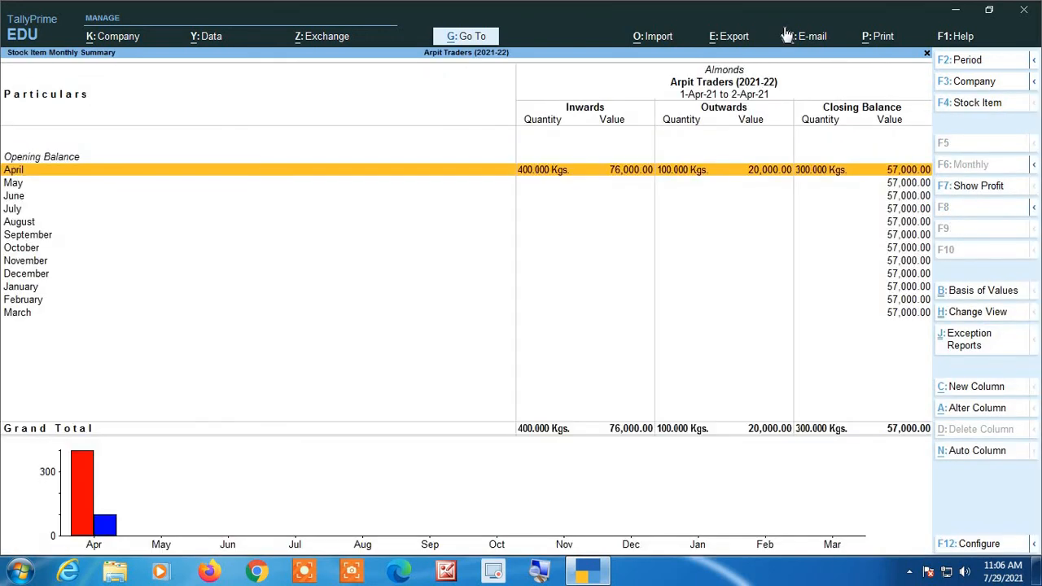
{"action": "key", "text": "Return"}
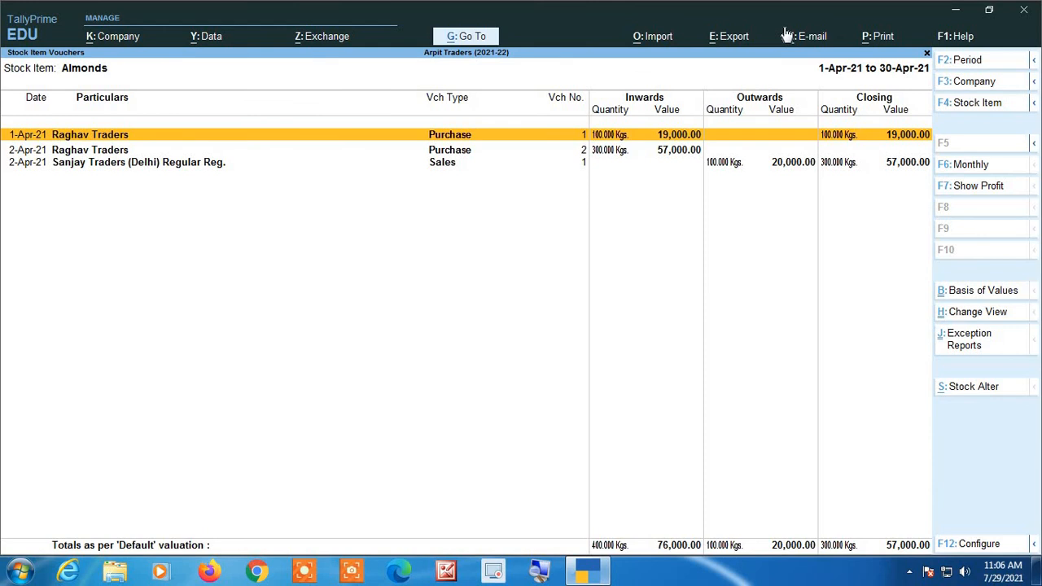
{"action": "key", "text": "Return"}
{"action": "key", "text": "Escape"}
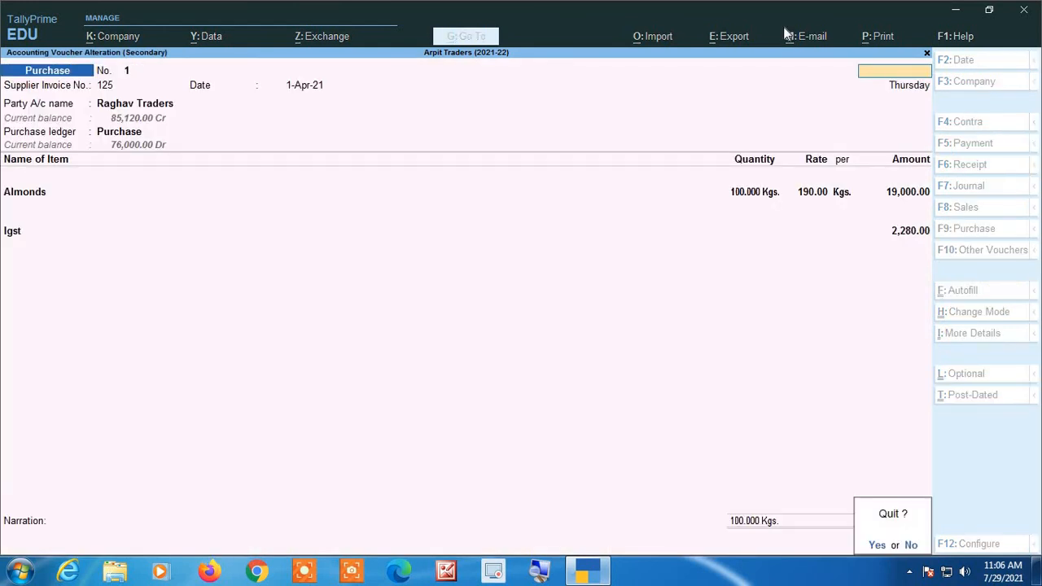
{"action": "key", "text": "Return"}
- Check the rate in the April sales voucher for Almonds, close it unchanged and return to the Gateway of Tally
{"action": "key", "text": "Down"}
{"action": "key", "text": "Down"}
{"action": "key", "text": "Return"}
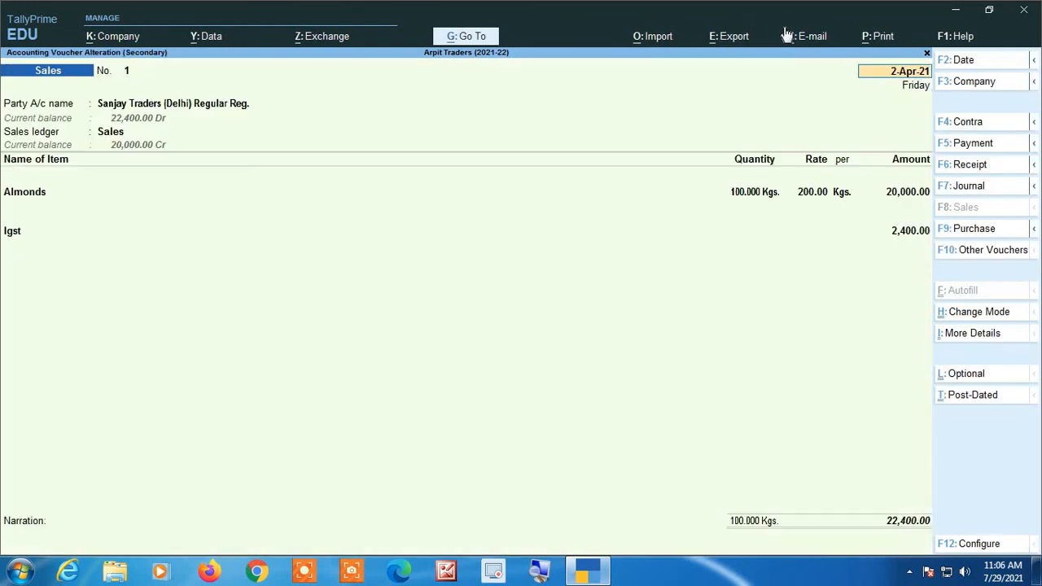
{"action": "key", "text": "Escape"}
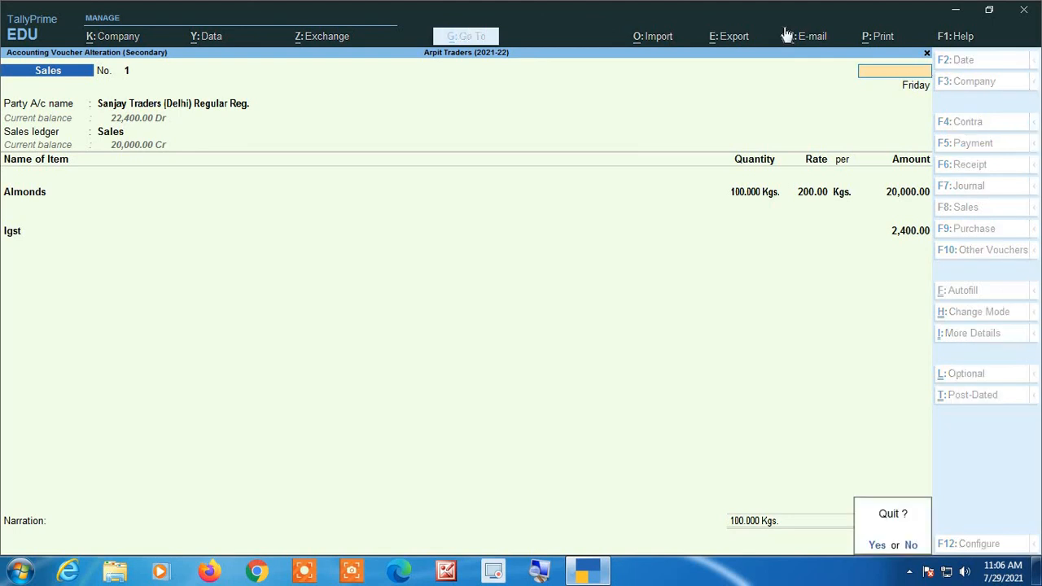
{"action": "key", "text": "Return"}
{"action": "key", "text": "Up"}
{"action": "key", "text": "Up"}
{"action": "key", "text": "Escape"}
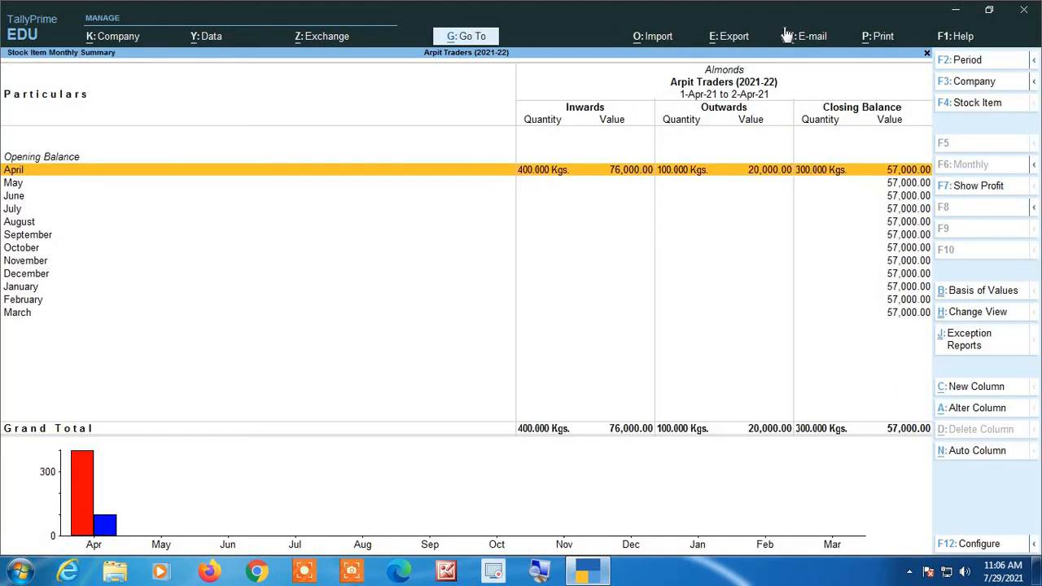
{"action": "key", "text": "Escape"}
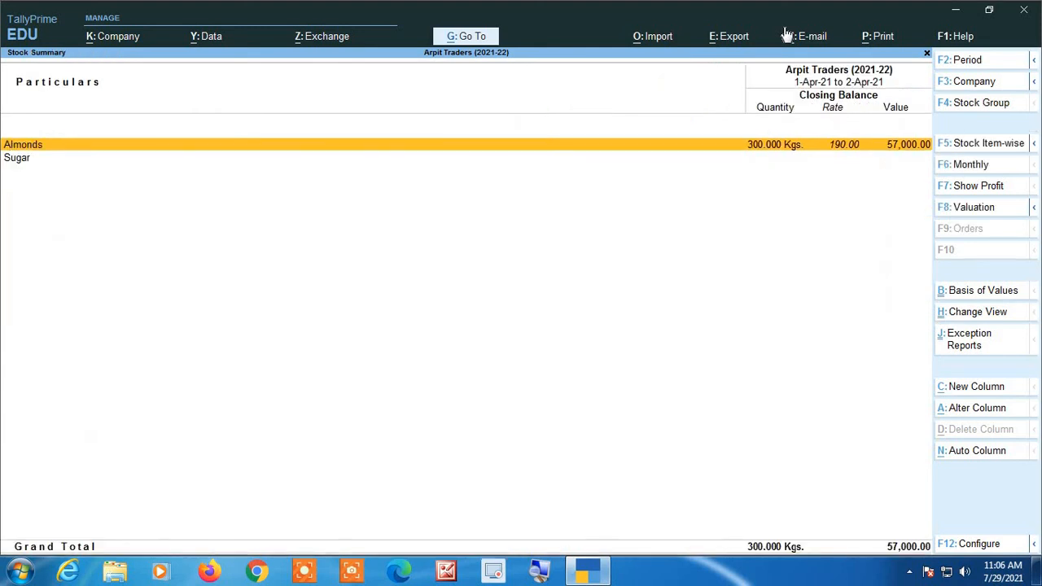
{"action": "key", "text": "Escape"}
- Open the stock item Almonds for alteration
{"action": "key", "text": "Up"}
{"action": "key", "text": "Up"}
{"action": "key", "text": "Up"}
{"action": "key", "text": "Up"}
{"action": "key", "text": "Up"}
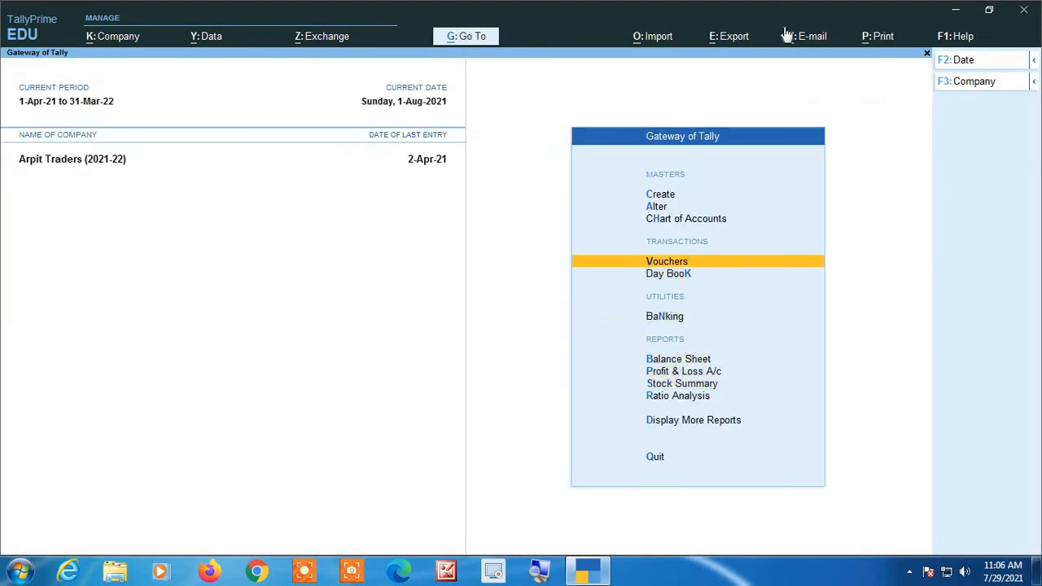
{"action": "key", "text": "Up"}
{"action": "key", "text": "Up"}
{"action": "key", "text": "Return"}
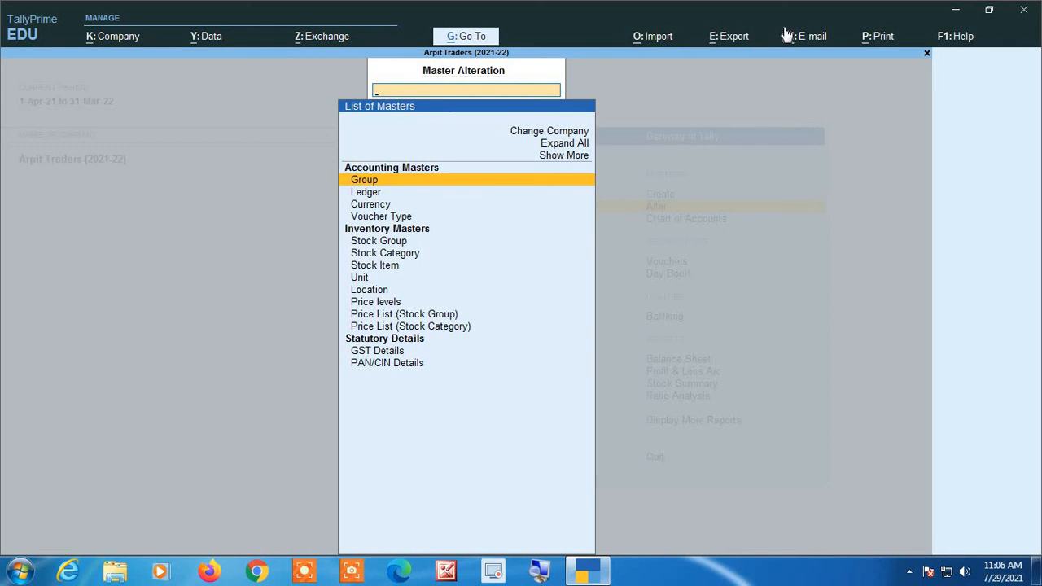
{"action": "key", "text": "Down"}
{"action": "key", "text": "Down"}
{"action": "key", "text": "Down"}
{"action": "key", "text": "Down"}
{"action": "key", "text": "Down"}
{"action": "key", "text": "Down"}
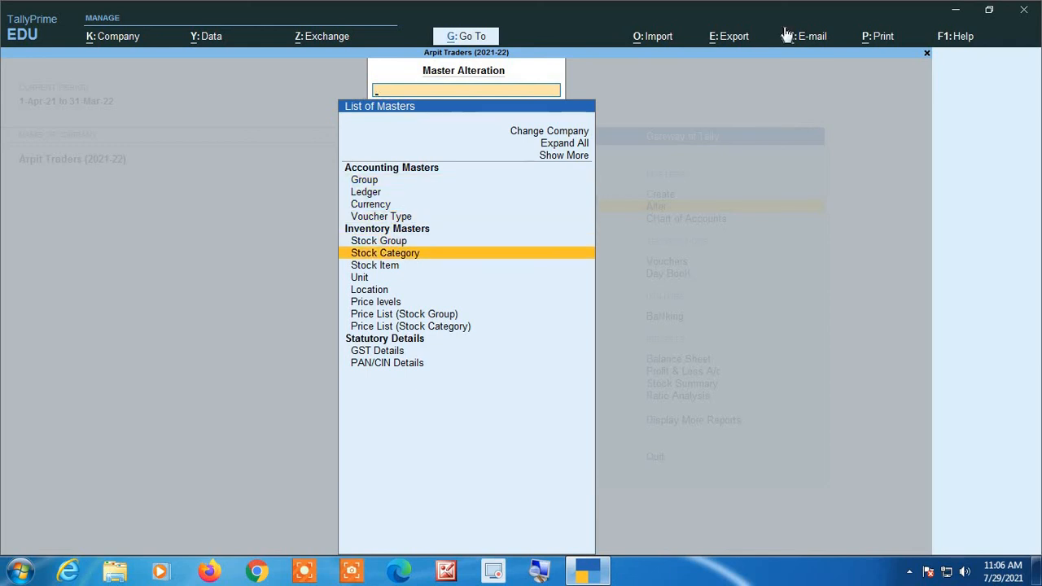
{"action": "key", "text": "Return"}
- Turn on altering standard rates for Almonds, leaving its name, group and unit as they are
{"action": "key", "text": "Return"}
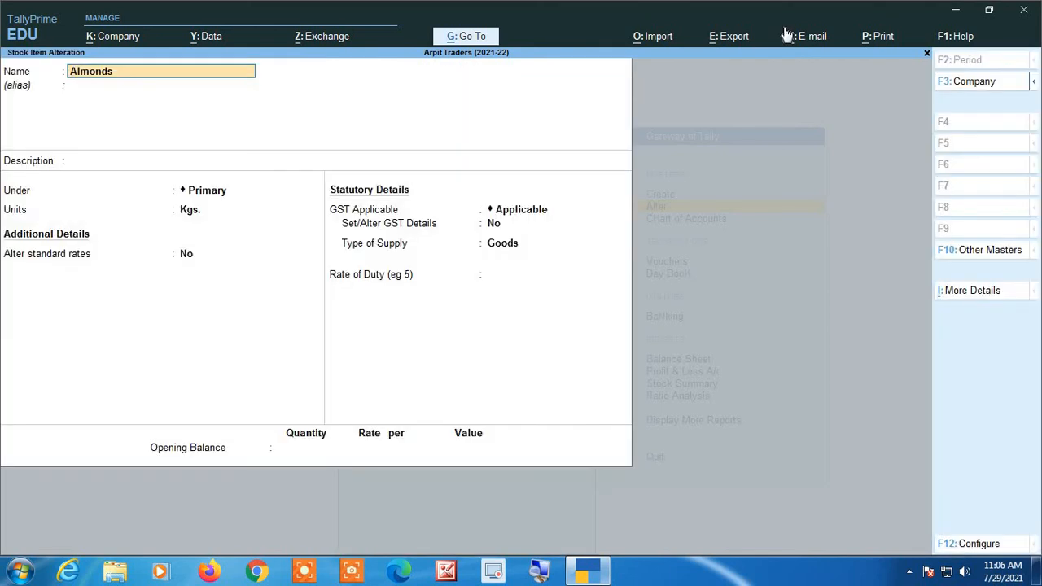
{"action": "key", "text": "Return"}
{"action": "key", "text": "Return"}
{"action": "key", "text": "Return"}
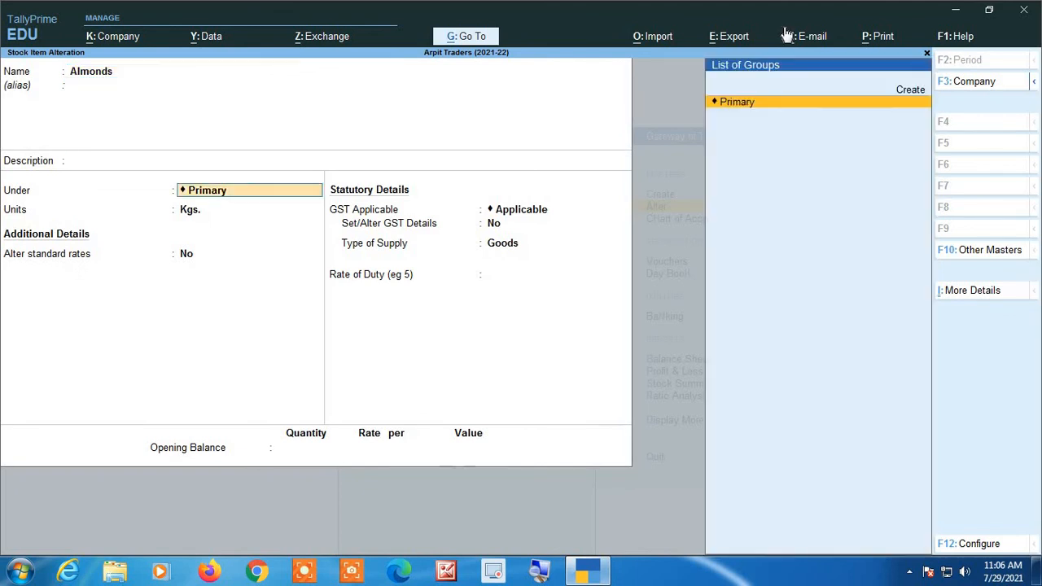
{"action": "key", "text": "Return"}
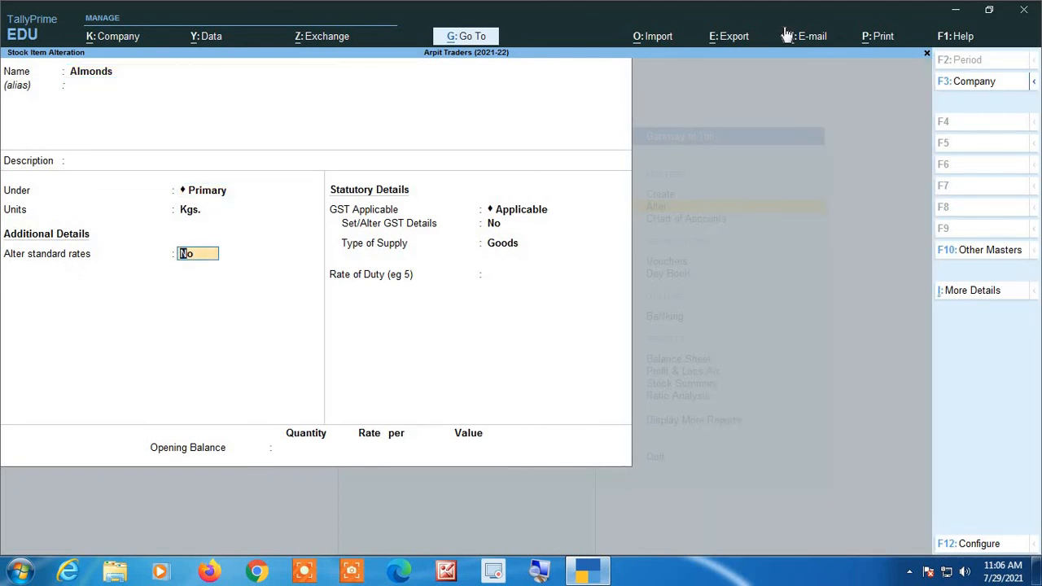
{"action": "key", "text": "y"}
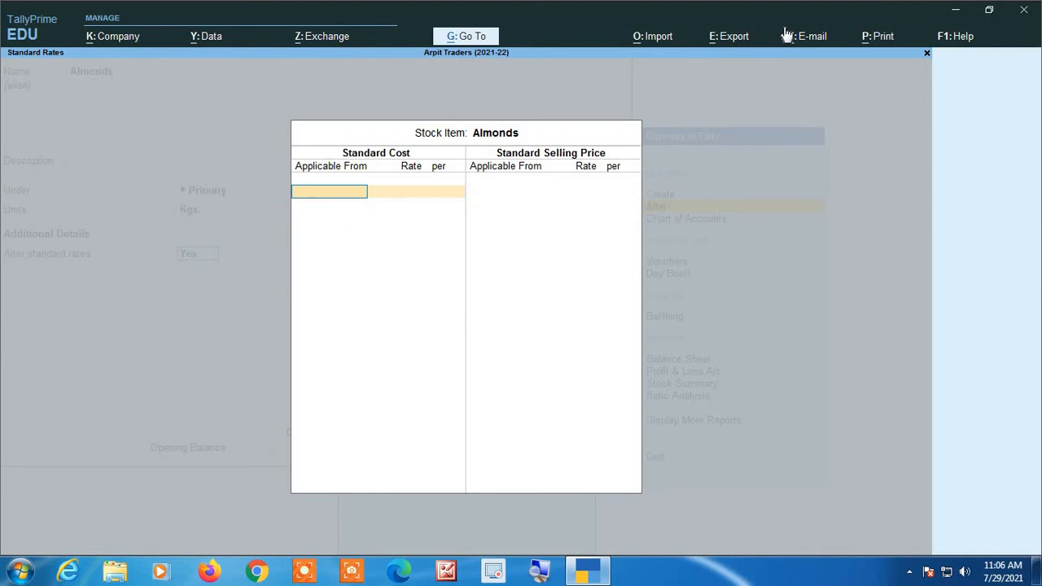
- Set the standard cost of Almonds to 200 per Kgs., applicable from 1-Sep-21
{"action": "type", "text": "1 9 21"}
{"action": "key", "text": "Return"}
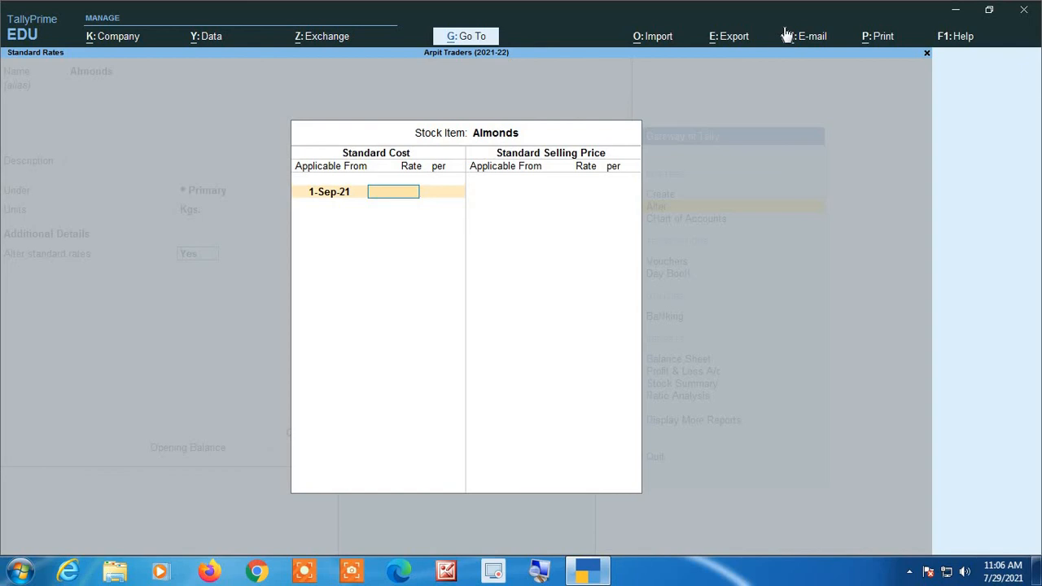
{"action": "type", "text": "200"}
{"action": "key", "text": "Return"}
{"action": "key", "text": "Return"}
{"action": "key", "text": "Return"}
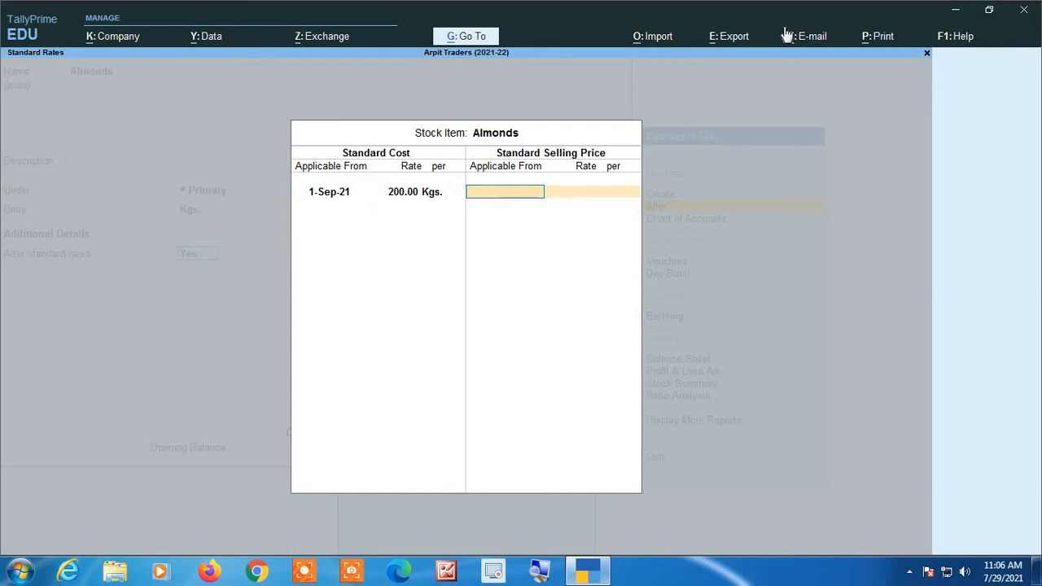
- Set the standard selling price of Almonds to 220 per Kgs., applicable from 1-Sep-21
{"action": "type", "text": "1 9 21"}
{"action": "key", "text": "Return"}
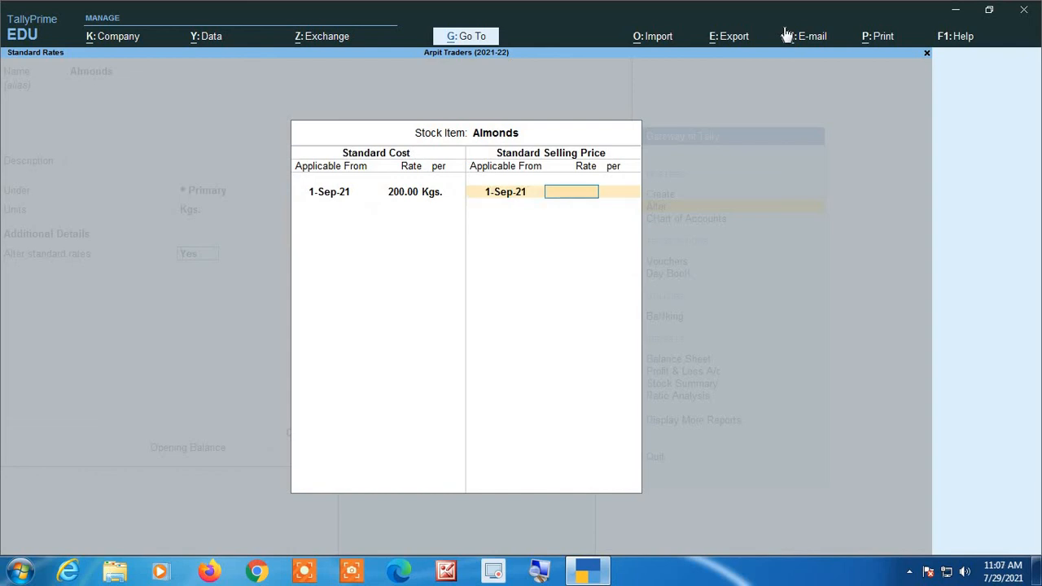
{"action": "type", "text": "220"}
{"action": "key", "text": "Return"}
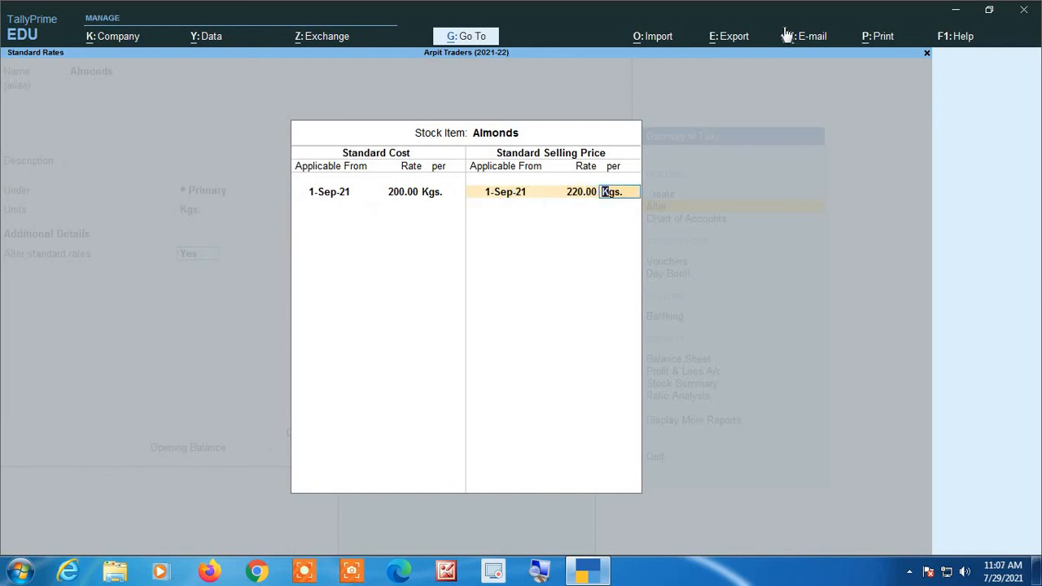
- Accept the standard rates, save the altered Almonds stock item and return to the Gateway of Tally
{"action": "key", "text": "Return"}
{"action": "key", "text": "Return"}
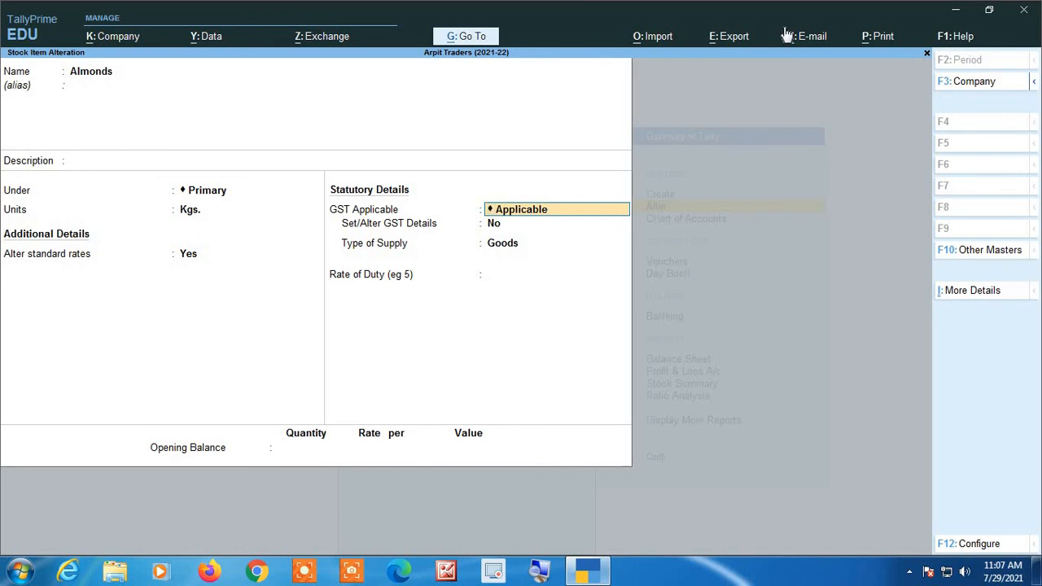
{"action": "key", "text": "ctrl+a"}
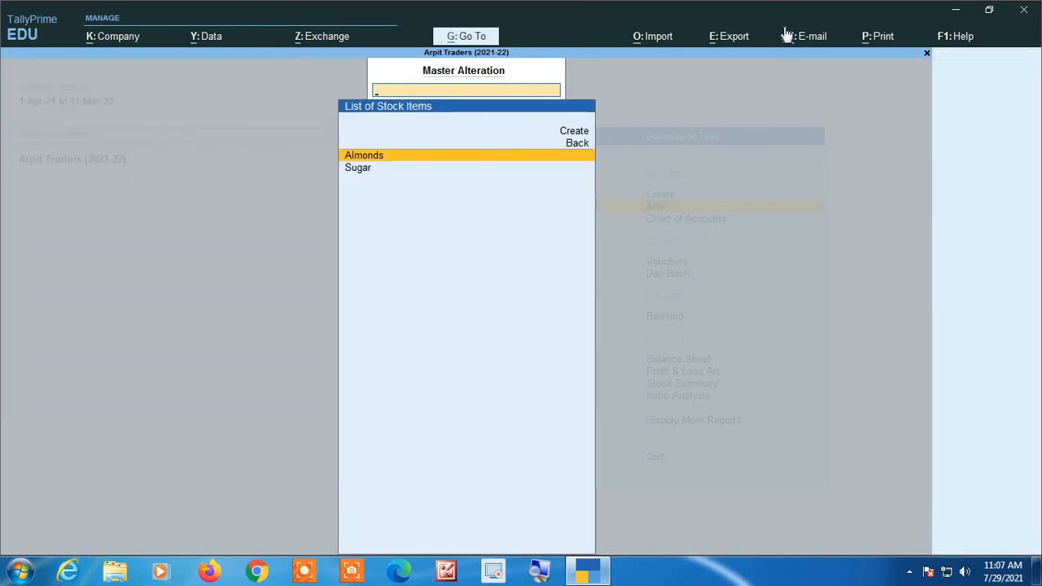
{"action": "key", "text": "Escape"}
{"action": "key", "text": "Escape"}
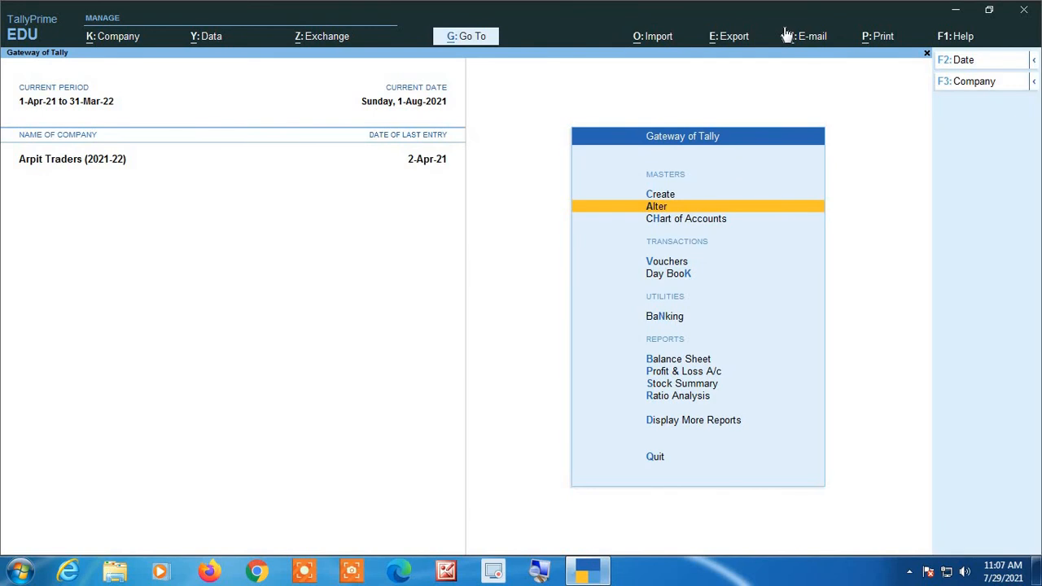
- Open a new purchase voucher and set its date to 1-Oct-21
{"action": "key", "text": "v"}
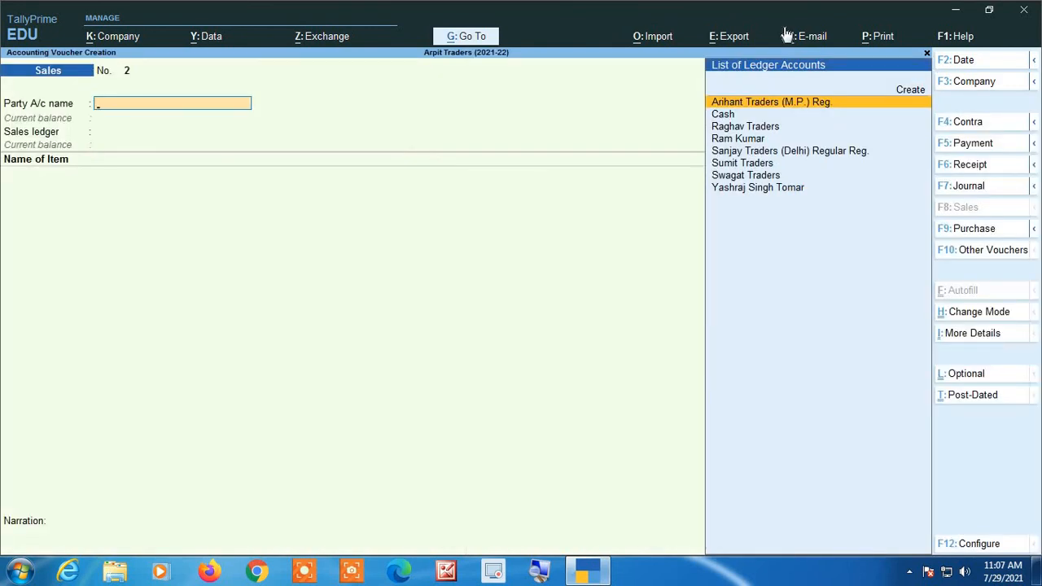
{"action": "left_click", "coordinate": [985, 232]}
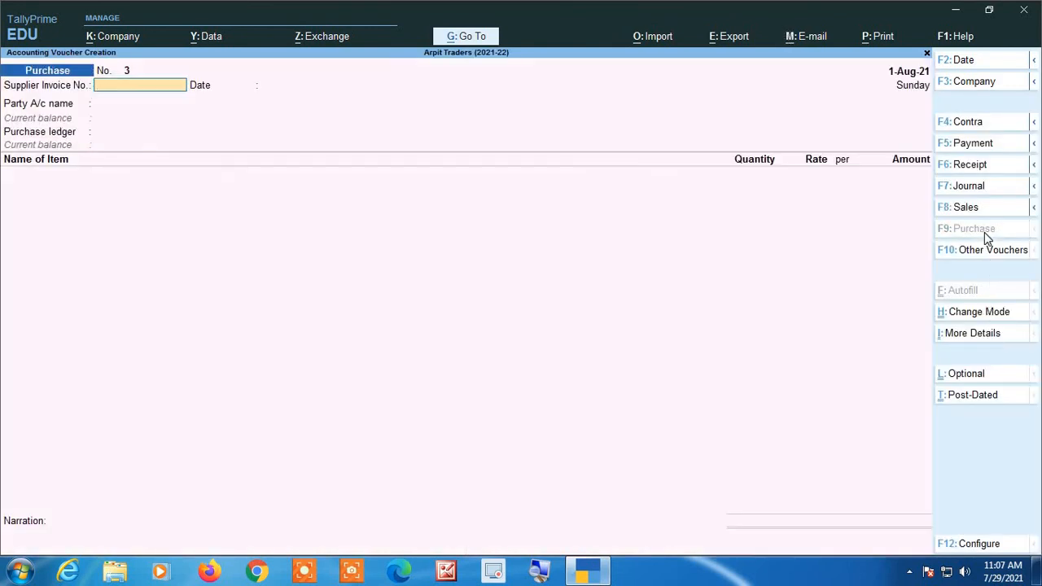
{"action": "key", "text": "F2"}
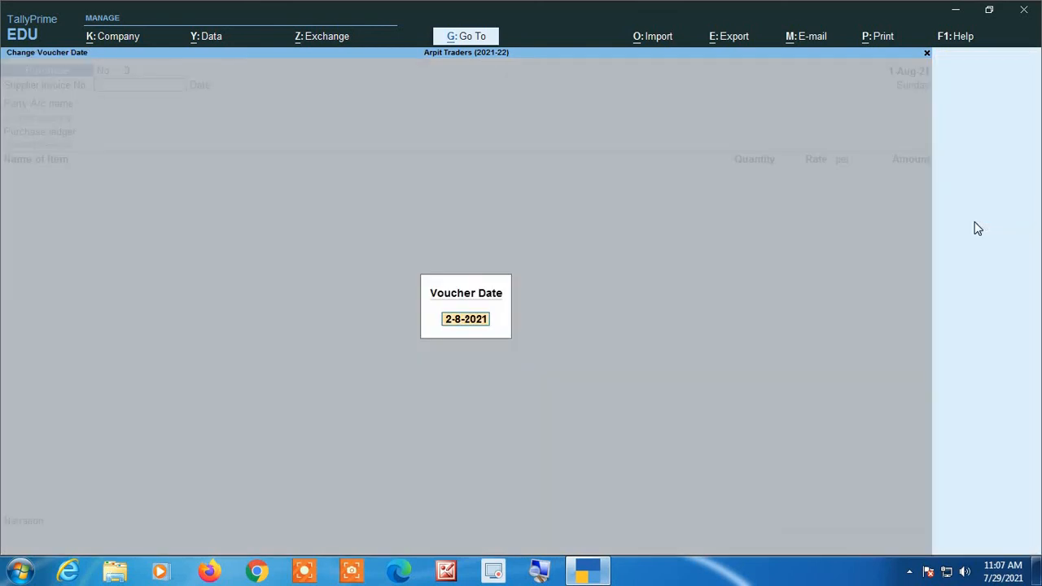
{"action": "key", "text": "BackSpace"}
{"action": "type", "text": "1-10"}
{"action": "key", "text": "Return"}
- Enter supplier invoice number 125 with its date as offered, Raghav Traders as the party and Purchase as the ledger
{"action": "type", "text": "125"}
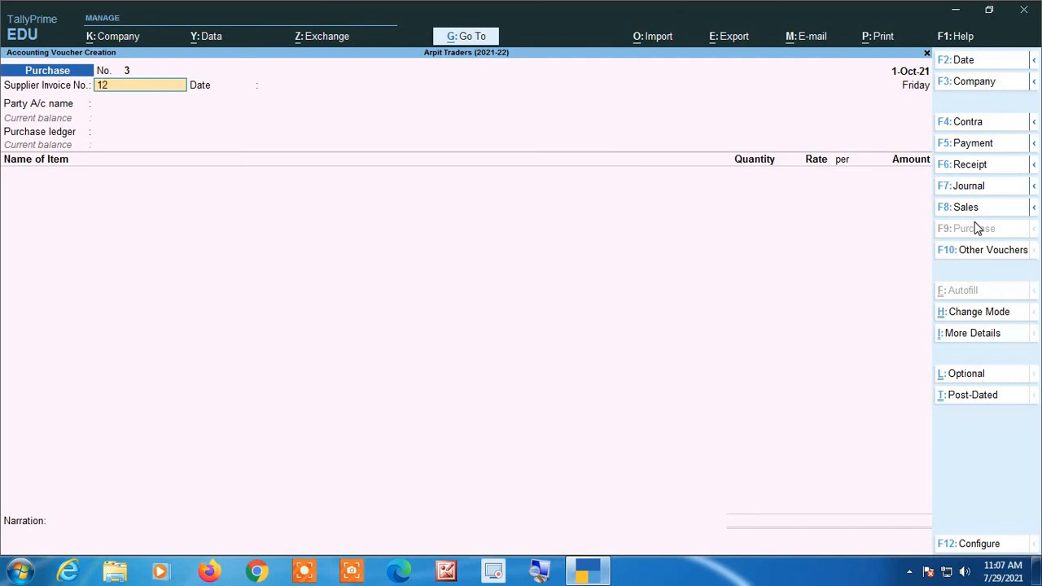
{"action": "key", "text": "Return"}
{"action": "key", "text": "Return"}
{"action": "type", "text": "Rag"}
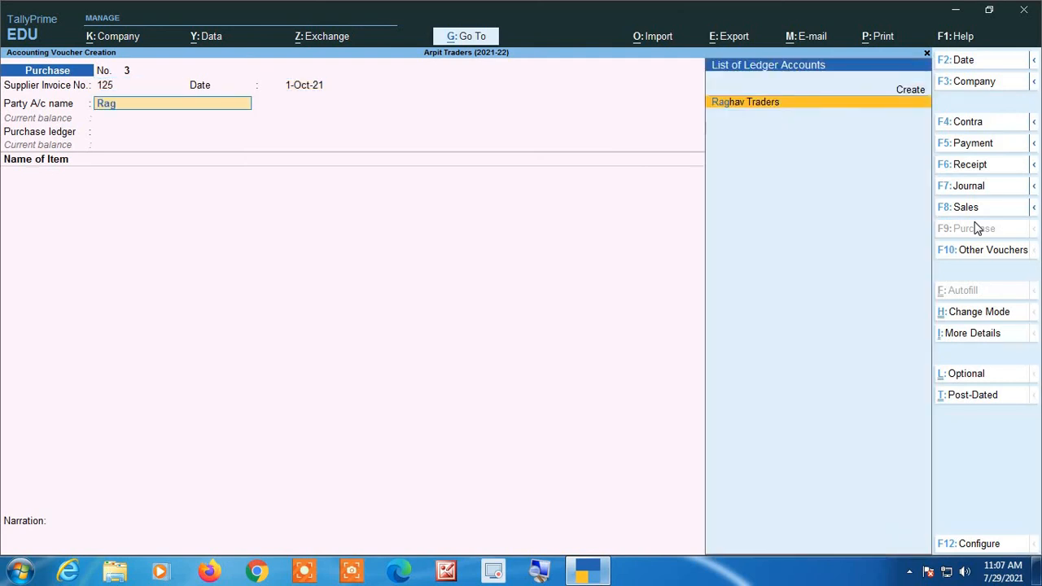
{"action": "key", "text": "Return"}
{"action": "key", "text": "Return"}
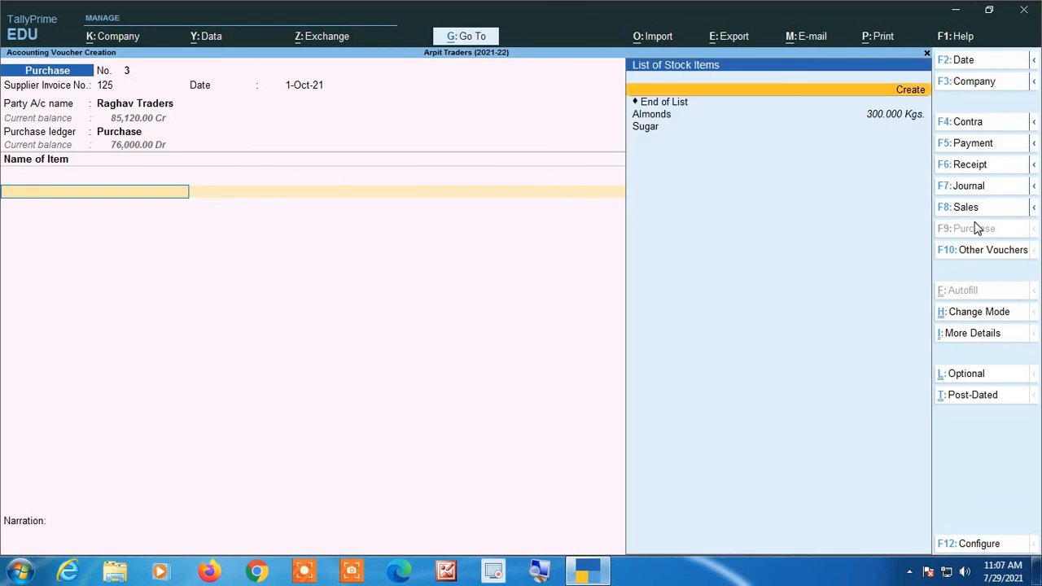
- Add Almonds to the purchase voucher with a quantity of 100 Kgs. and check its rate
{"action": "key", "text": "Down"}
{"action": "key", "text": "Down"}
{"action": "key", "text": "Return"}
{"action": "type", "text": "100"}
{"action": "key", "text": "Return"}
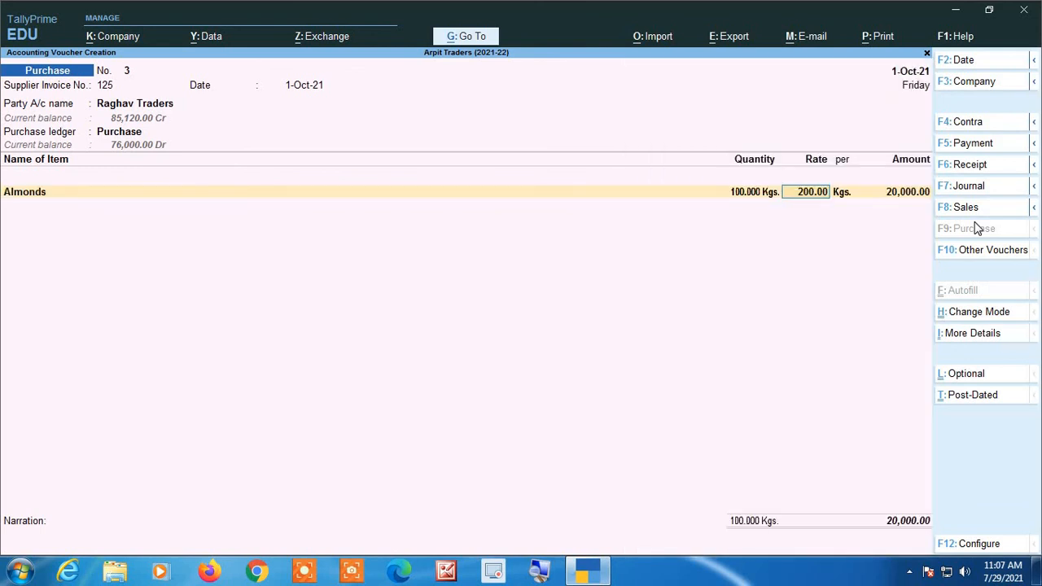
{"action": "left_click", "coordinate": [537, 572]}
{"action": "left_click", "coordinate": [586, 571]}
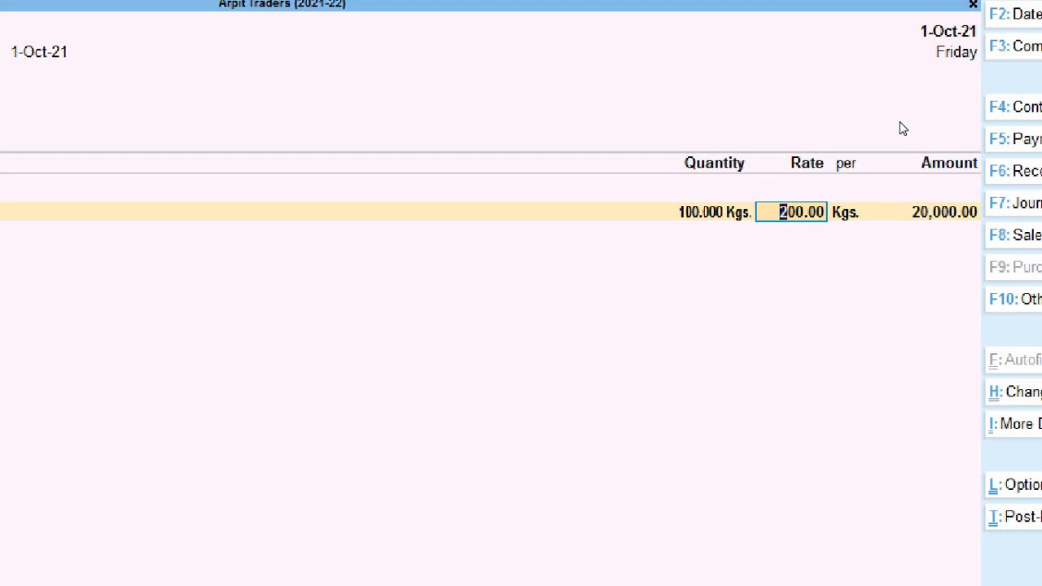
- Clear the Almonds rate and discard the purchase voucher without saving
{"action": "key", "text": "BackSpace"}
{"action": "key", "text": "Escape"}
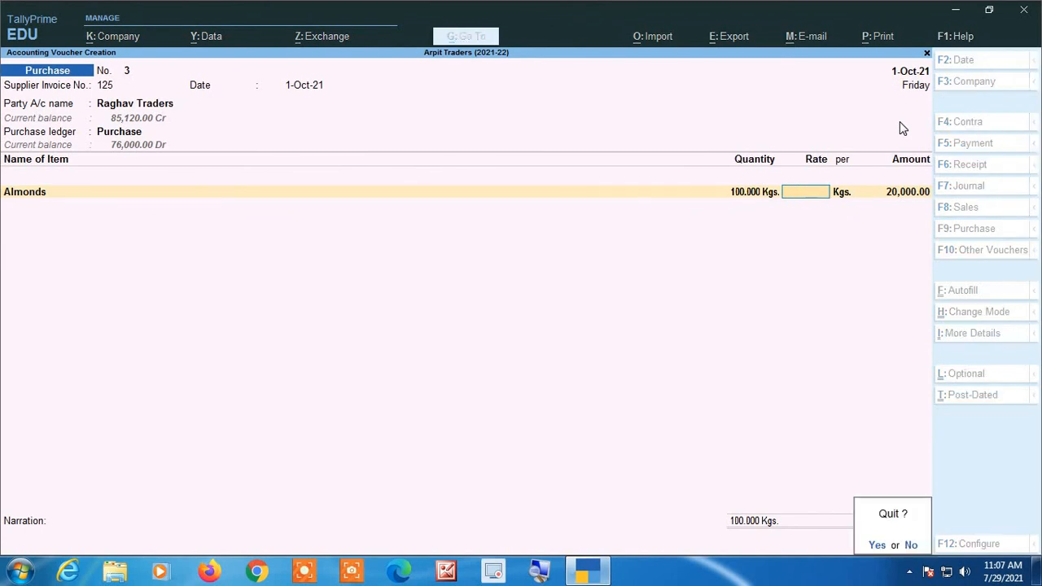
{"action": "key", "text": "y"}
{"action": "key", "text": "Return"}
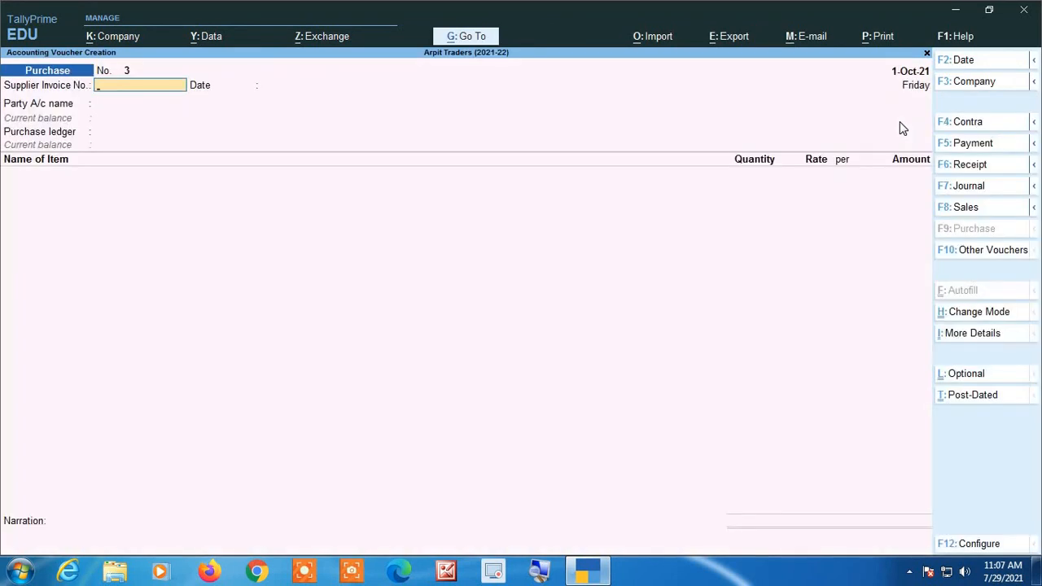
- Switch to a new sales voucher and set its date to 2-Oct-21
{"action": "left_click", "coordinate": [975, 214]}
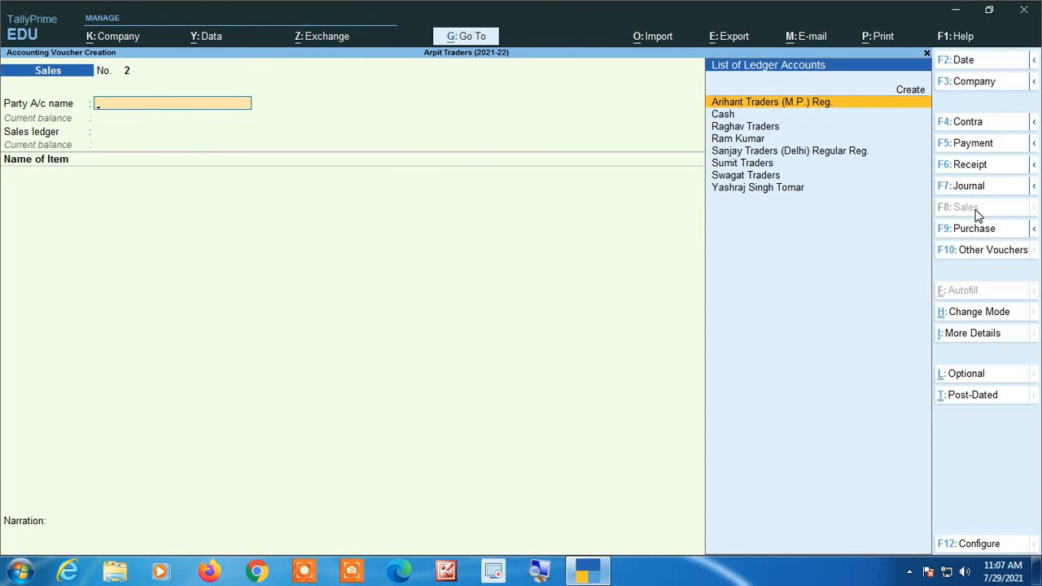
{"action": "key", "text": "F2"}
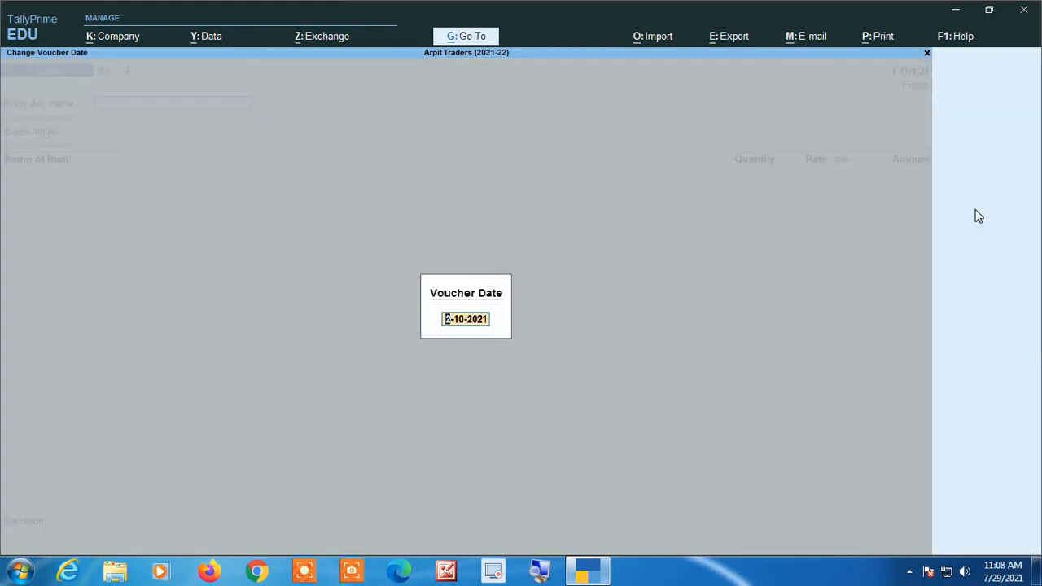
{"action": "key", "text": "Return"}
- Choose Cash as the party account and Sales as the sales ledger
{"action": "type", "text": "C"}
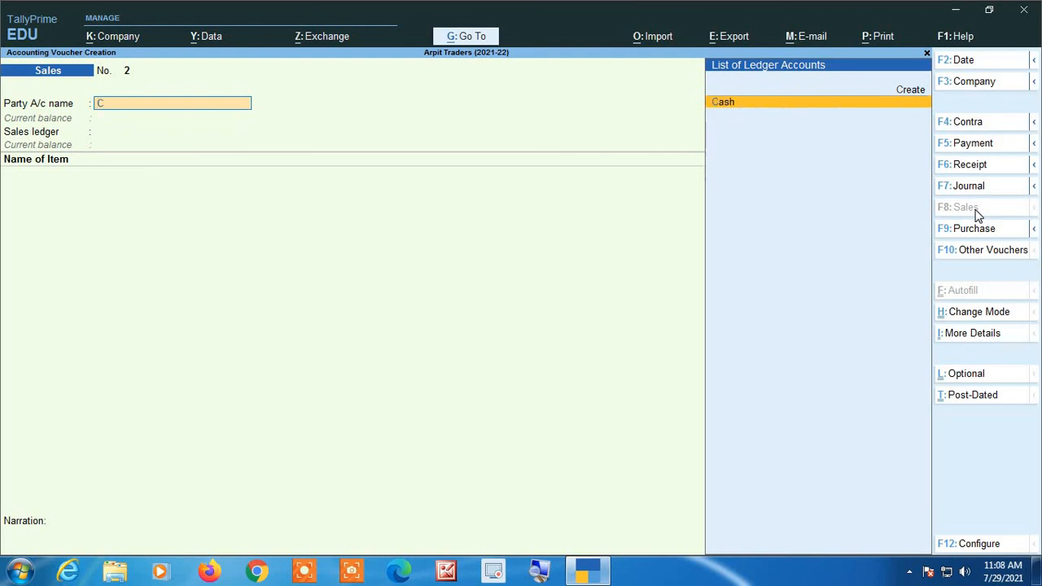
{"action": "type", "text": "as"}
{"action": "key", "text": "Return"}
{"action": "key", "text": "Return"}
- Add Almonds to the sales voucher with a quantity of 10 Kgs. and check its rate
{"action": "type", "text": "A"}
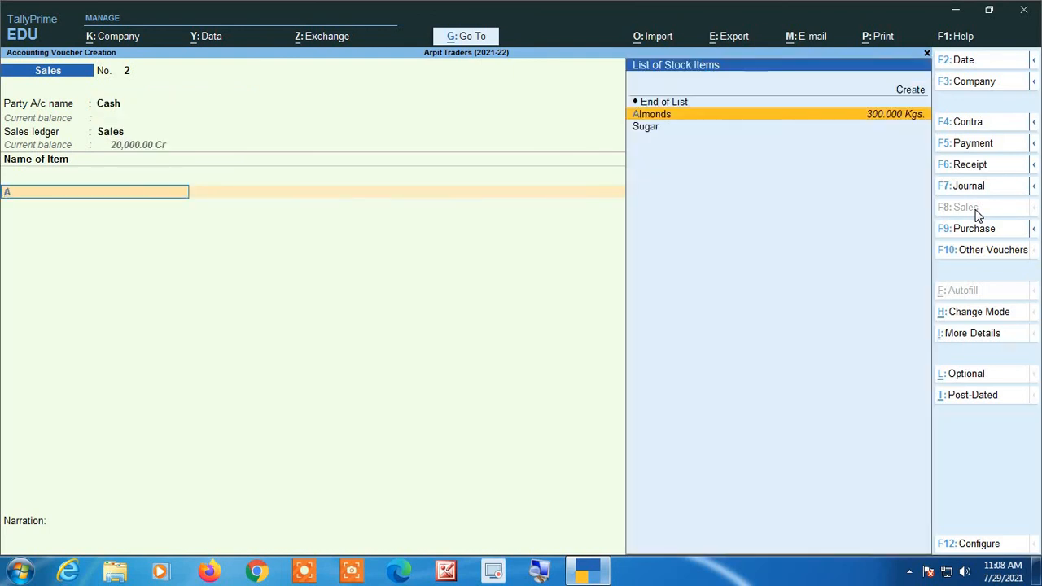
{"action": "key", "text": "Return"}
{"action": "type", "text": "1"}
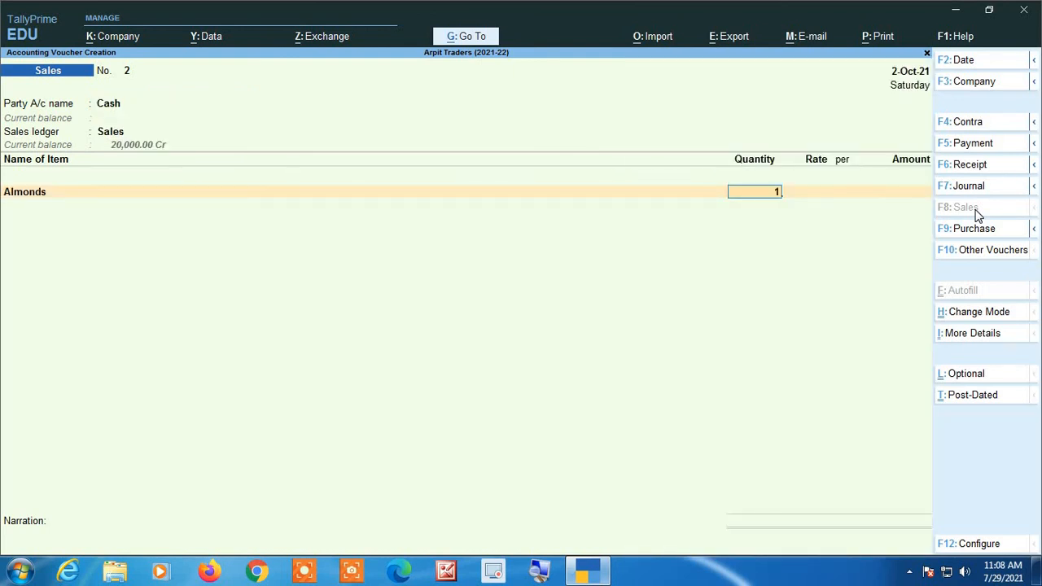
{"action": "type", "text": "0"}
{"action": "key", "text": "Return"}
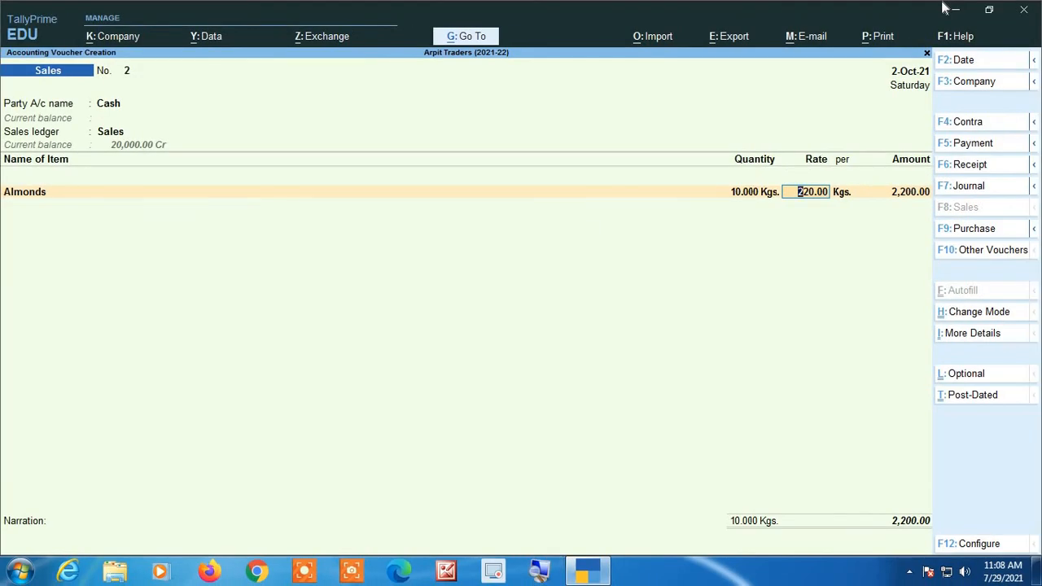
- Discard the sales voucher and return to the Gateway of Tally
{"action": "key", "text": "Escape"}
{"action": "key", "text": "Escape"}
{"action": "key", "text": "Return"}
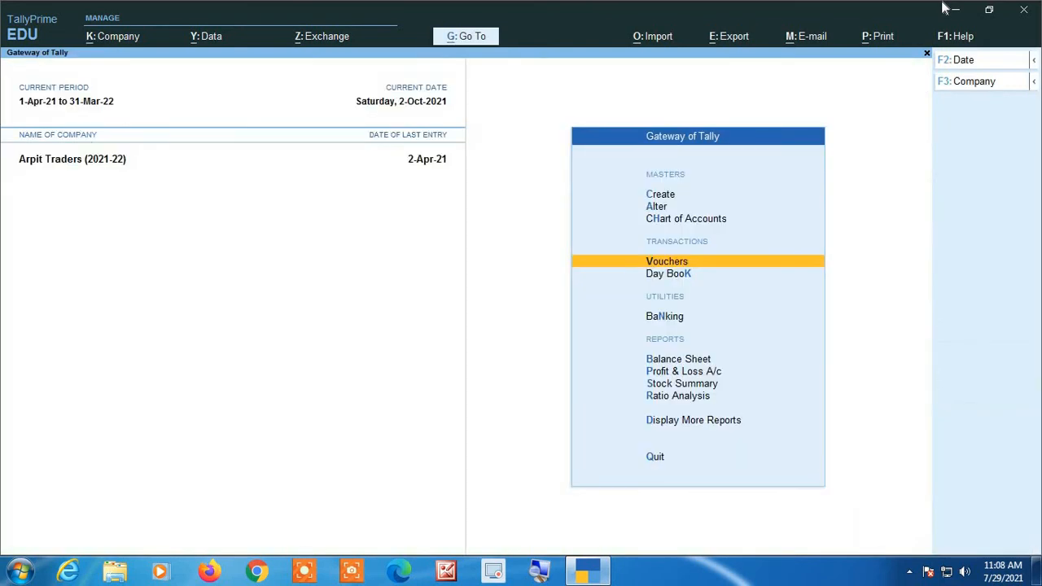